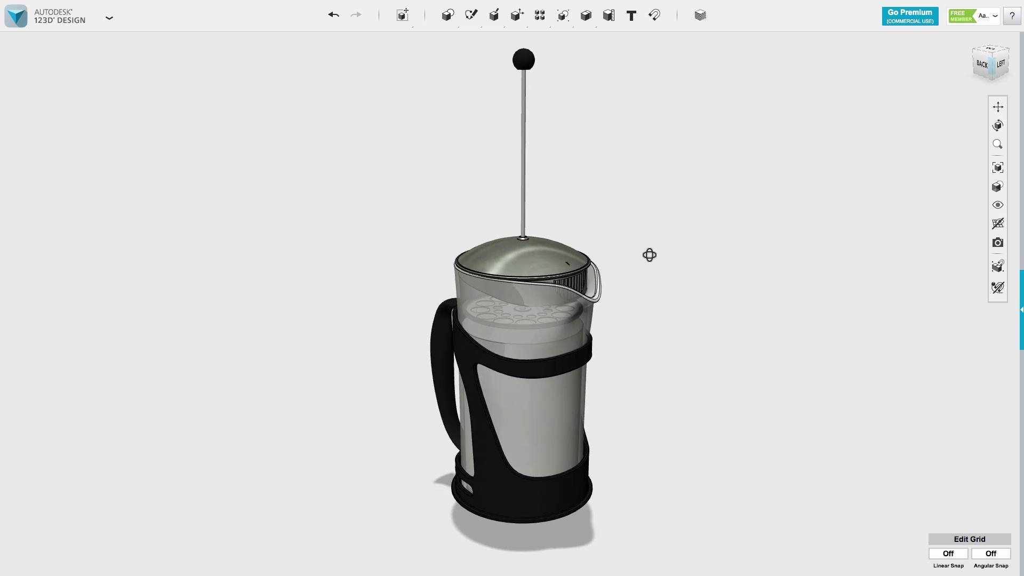
Orbit the French press, then save it to the computer under the name FrenchPress
right_click_drag(650, 255, 631, 258)
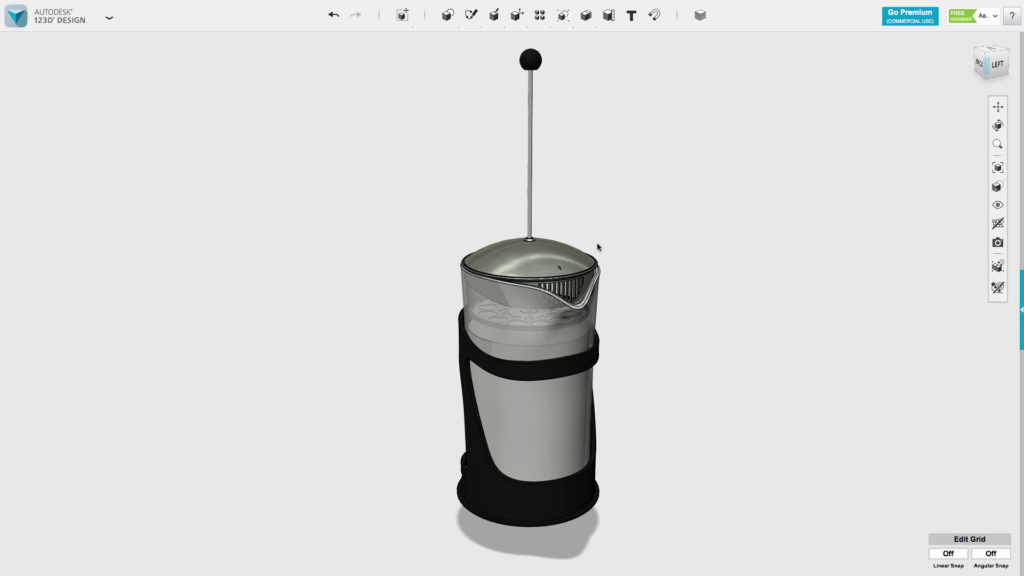
left_click(109, 18)
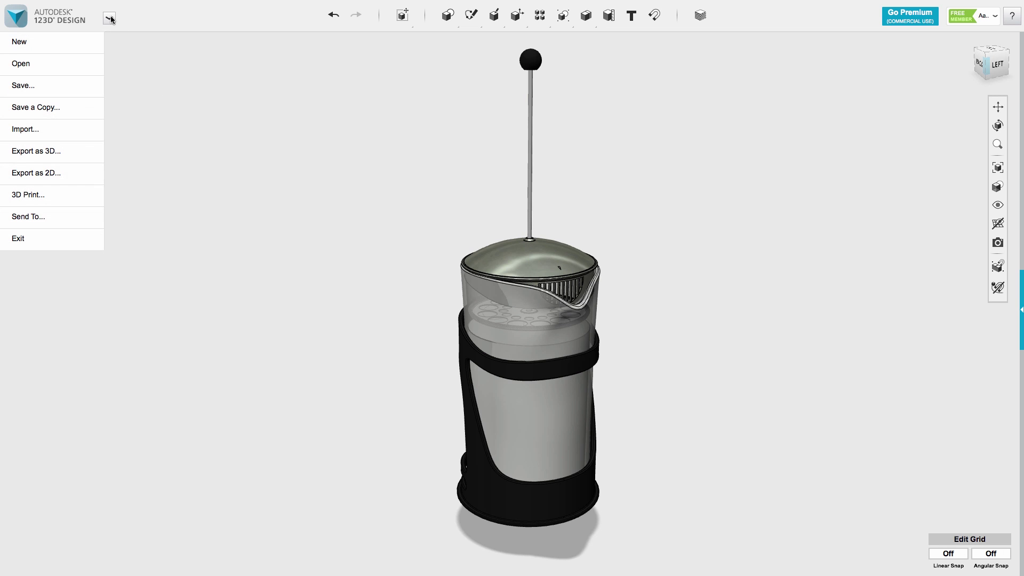
mouse_move(61, 92)
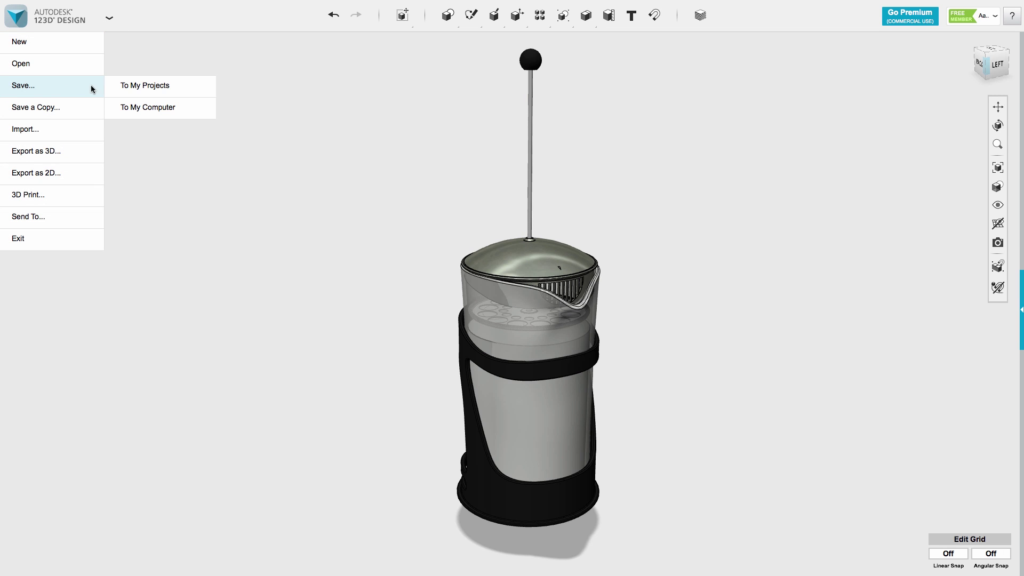
left_click(156, 108)
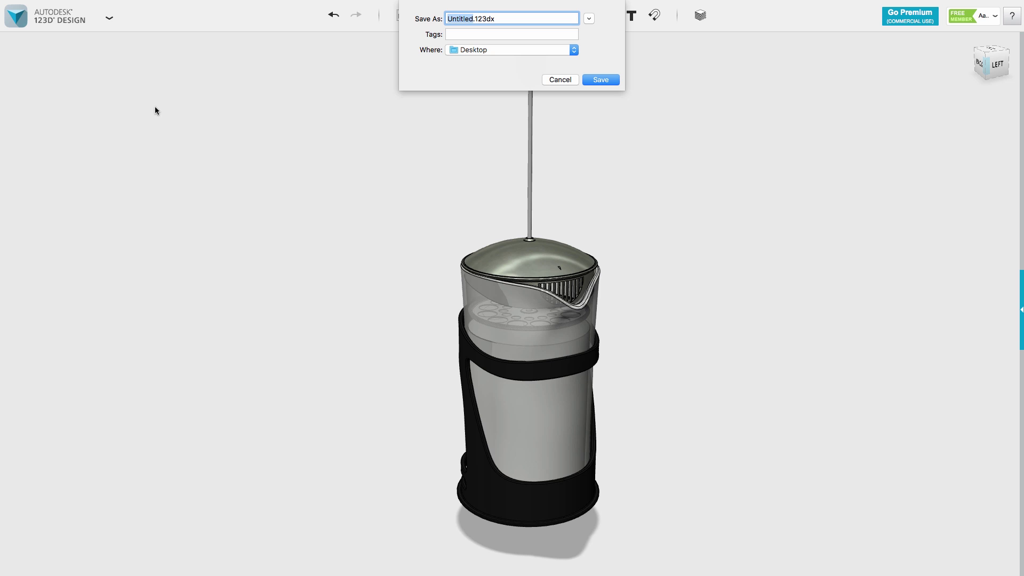
type("FrenchPress")
Save FrenchPress.123dx to the Desktop and upload it into the 123D Import project
left_click(594, 80)
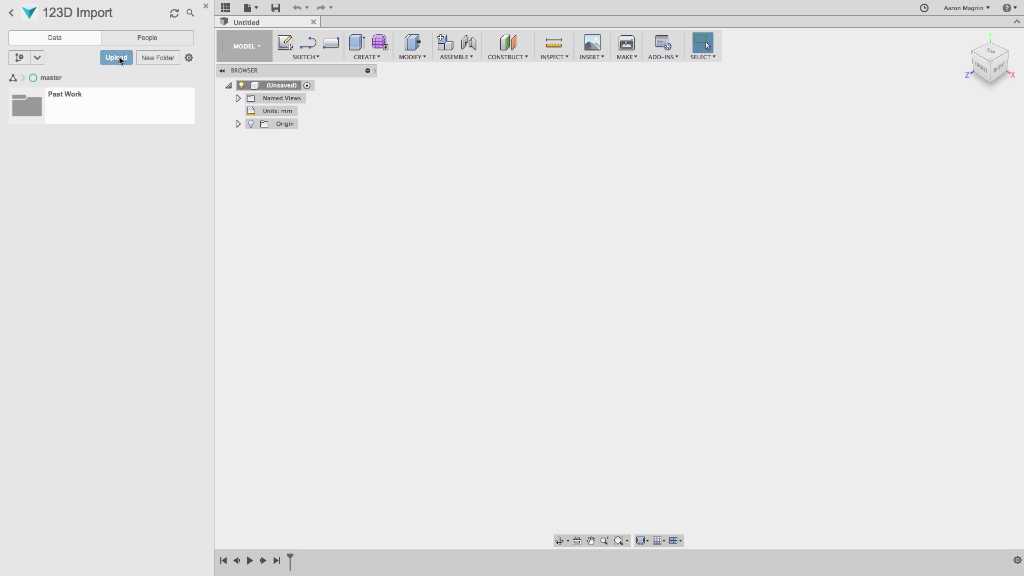
left_click(353, 109)
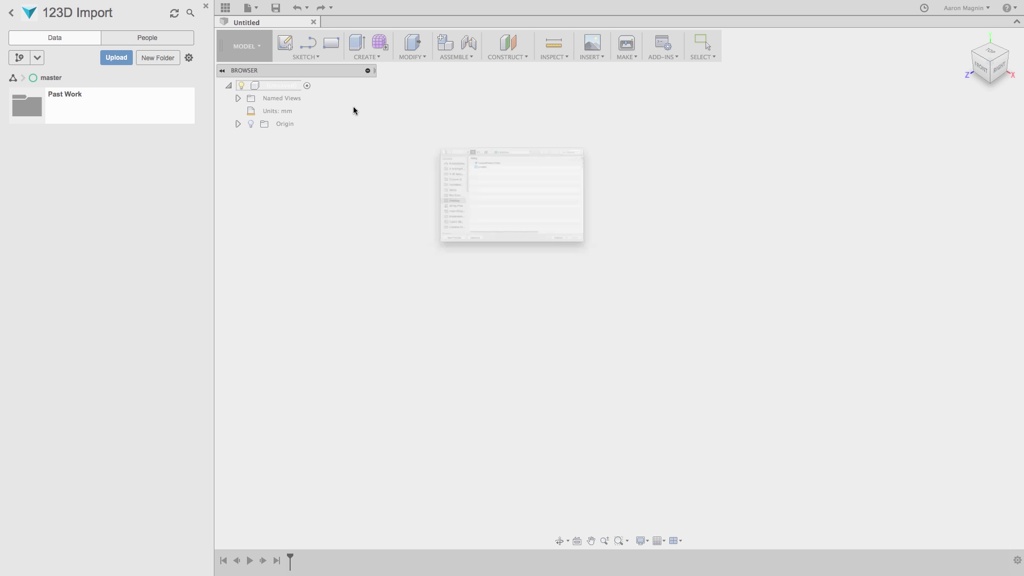
left_click(433, 111)
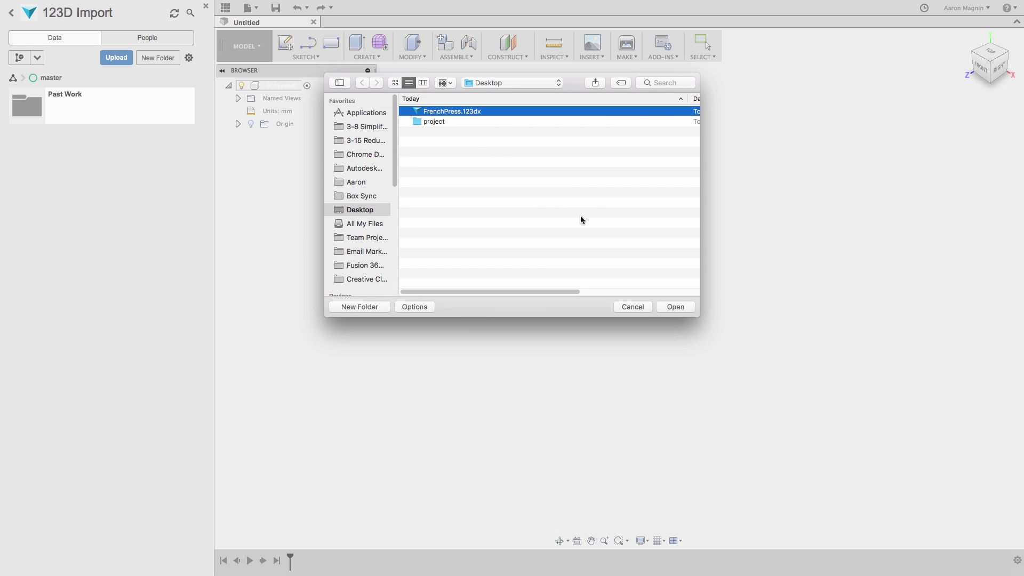
left_click(671, 307)
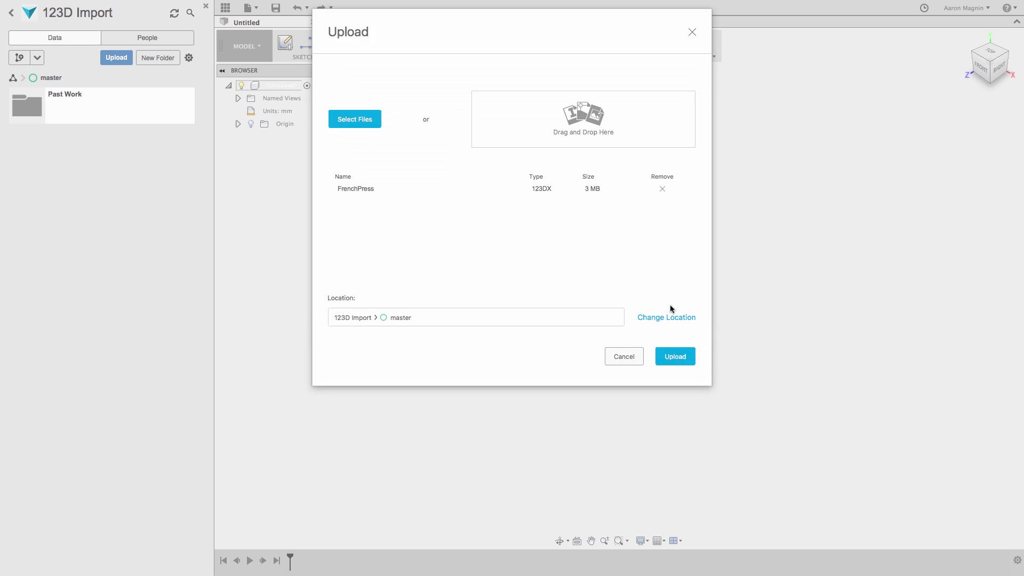
left_click(674, 356)
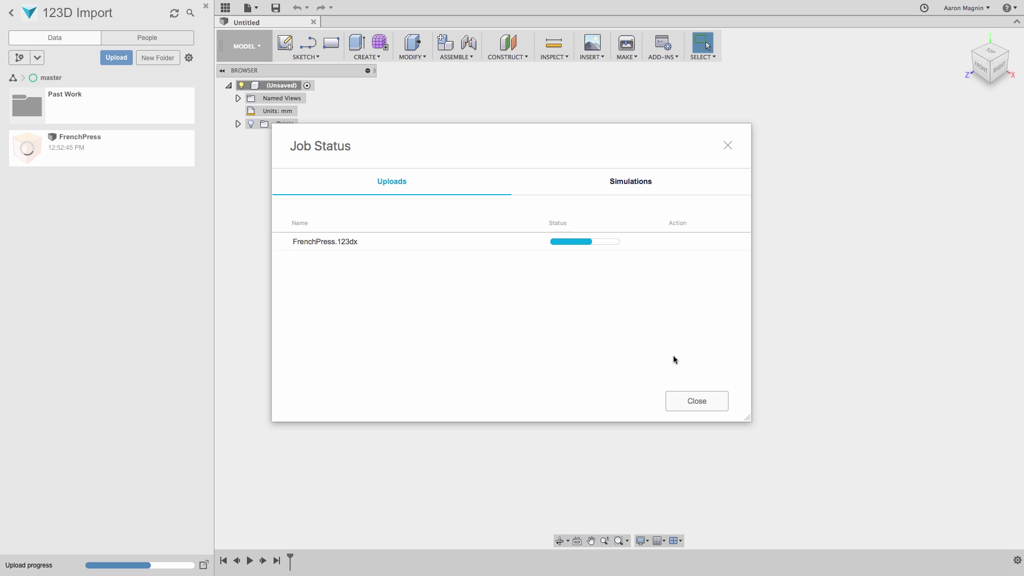
left_click(695, 403)
Open FrenchPress, hide the data panel, and confirm preferences with Y-up modeling orientation
double_click(73, 158)
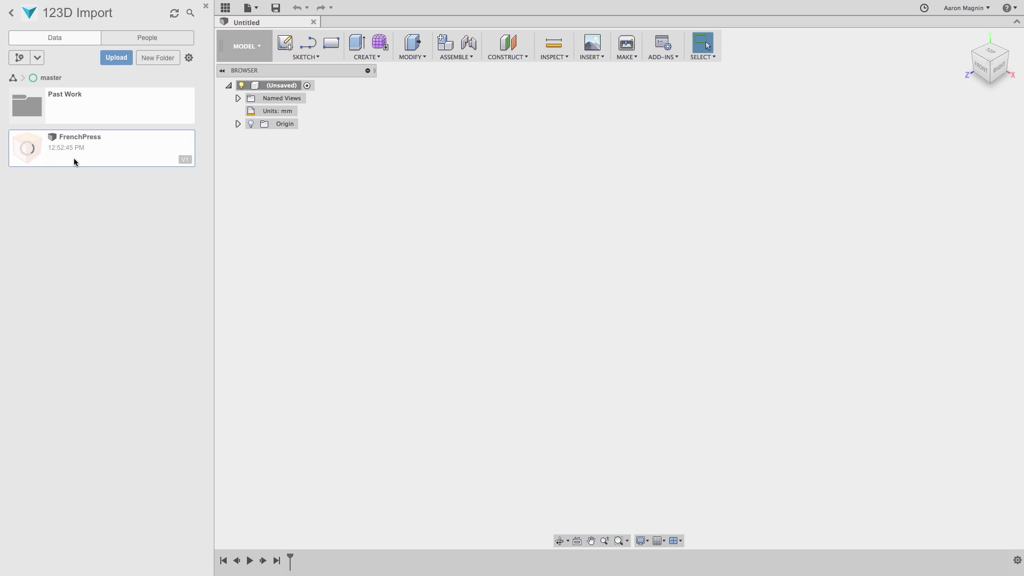
left_click(206, 6)
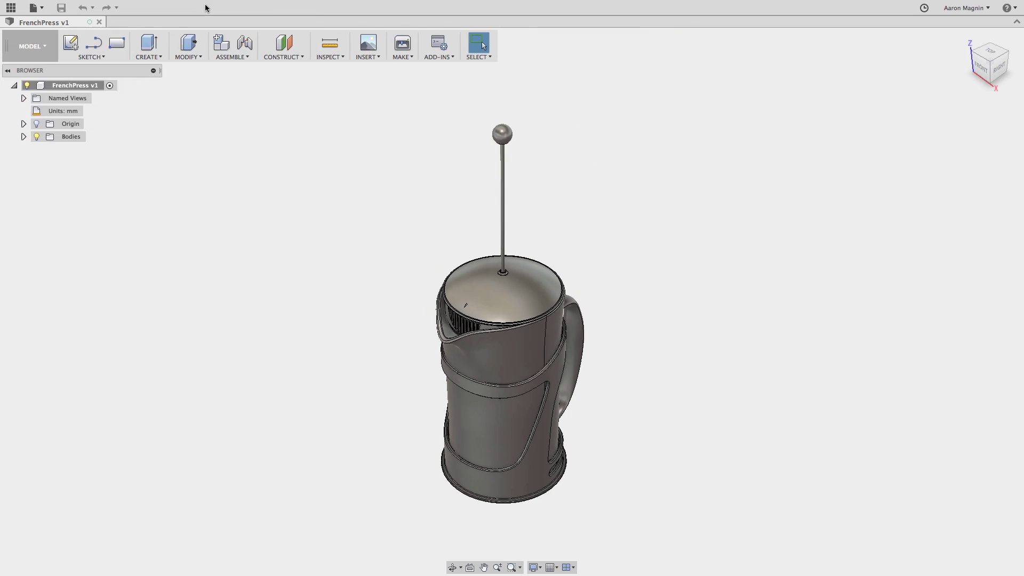
left_click(966, 7)
left_click(962, 35)
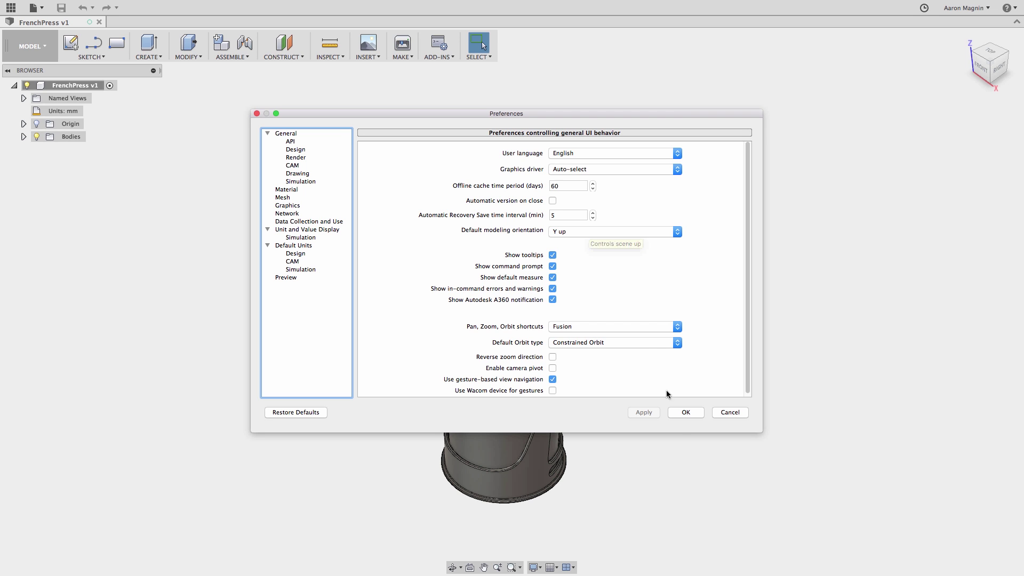
left_click(679, 415)
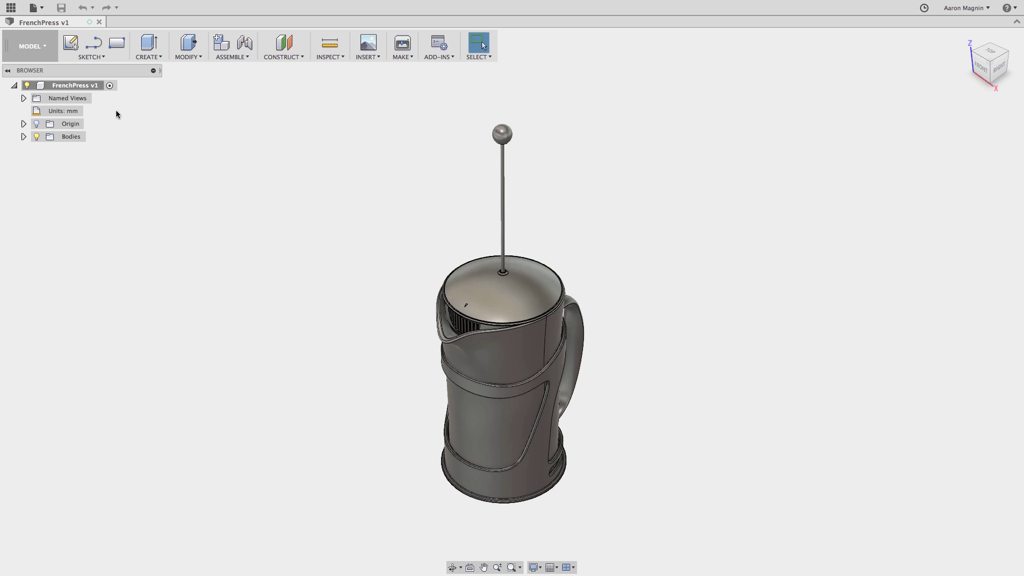
Enable Capture Design History on the FrenchPress v1 root and show the Appearance library
right_click(92, 85)
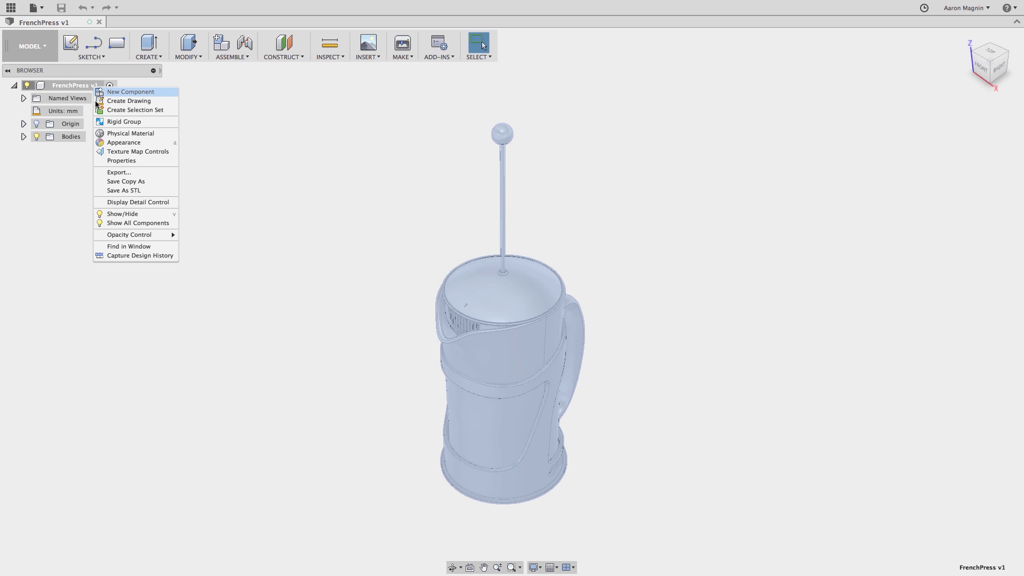
left_click(124, 255)
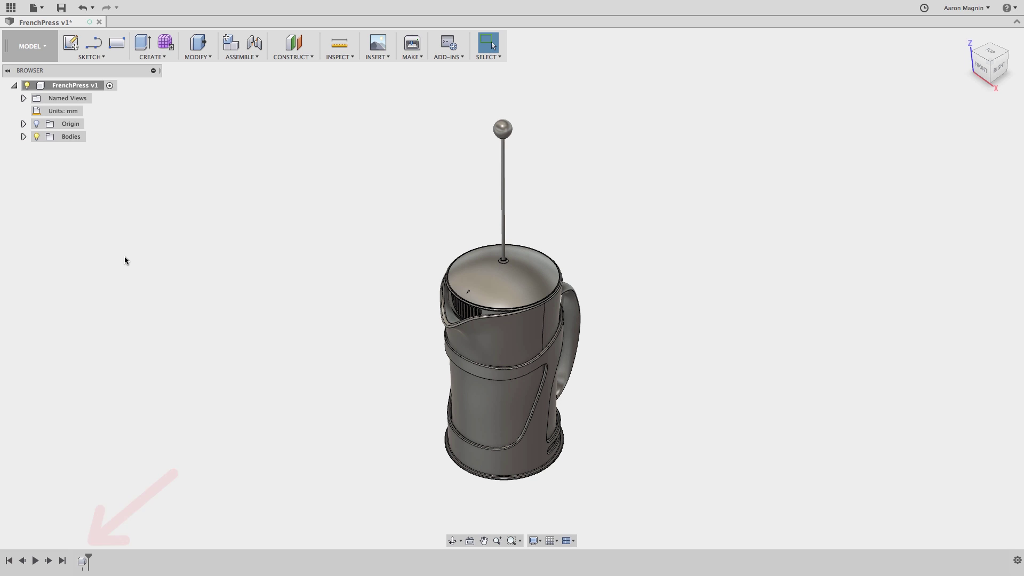
key("a")
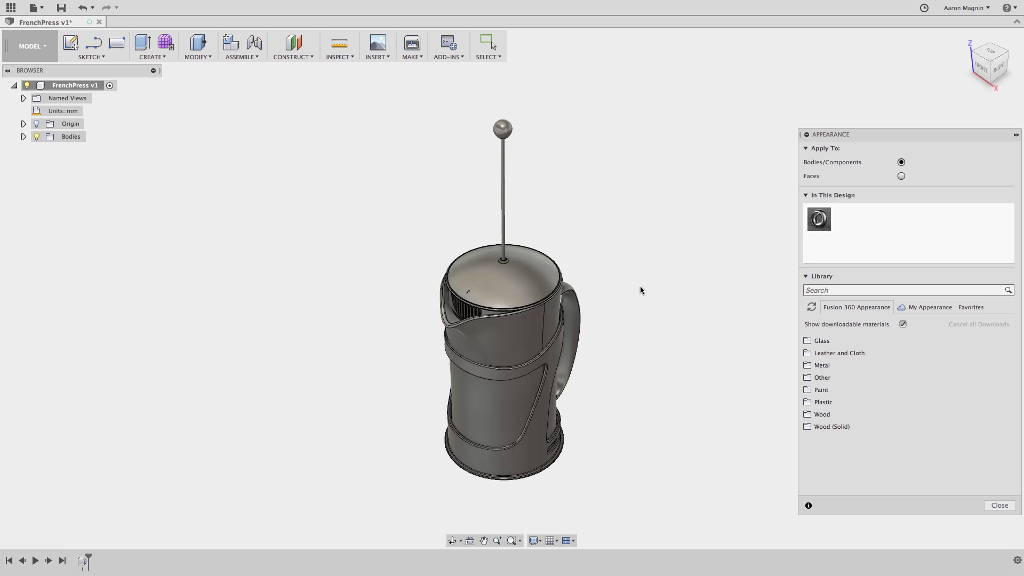
Apply Plastic - Matte (Black) to the lid and Plastic - Glossy (Yellow) to the frame
left_click(812, 290)
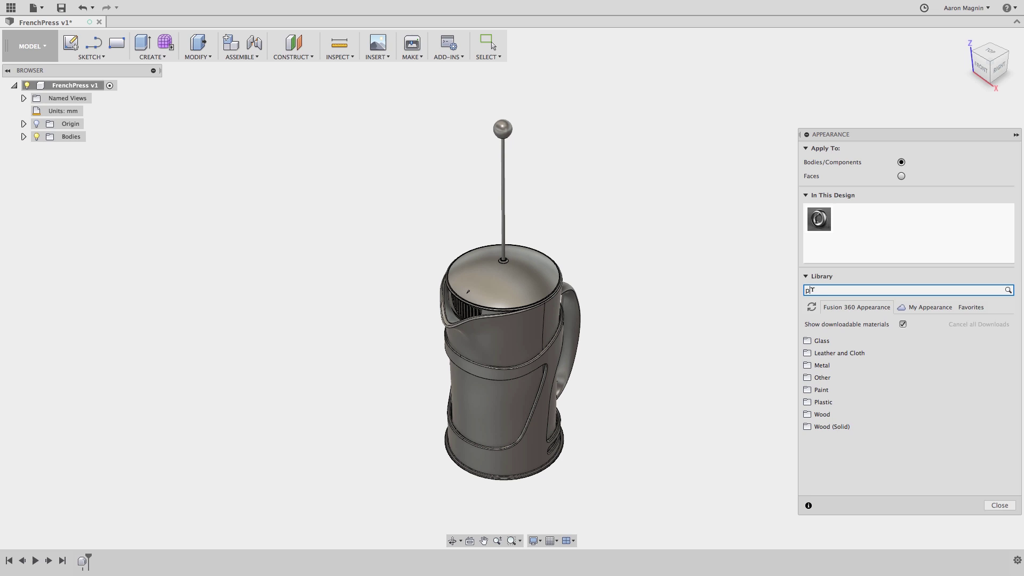
type("plastic")
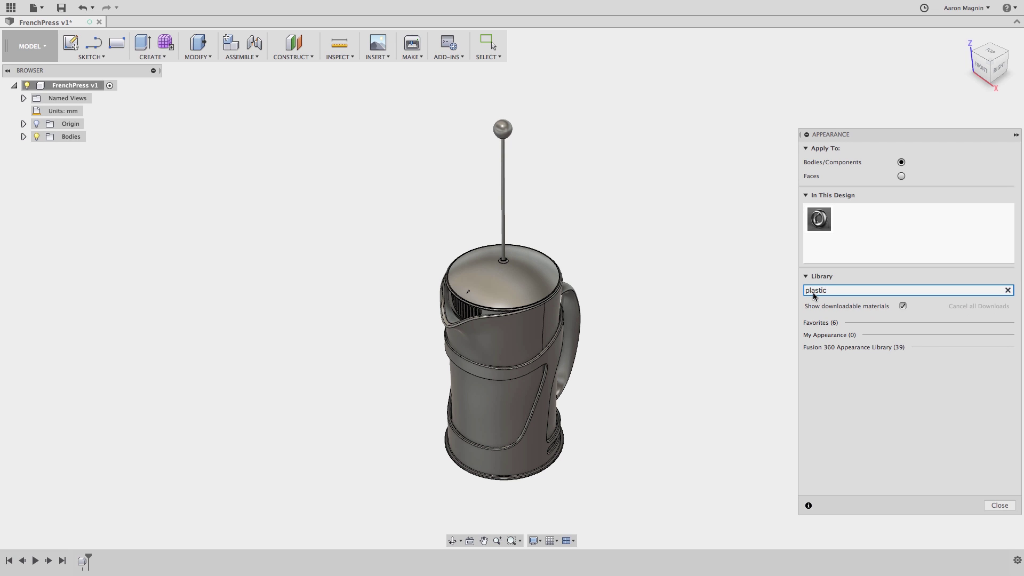
left_click(837, 348)
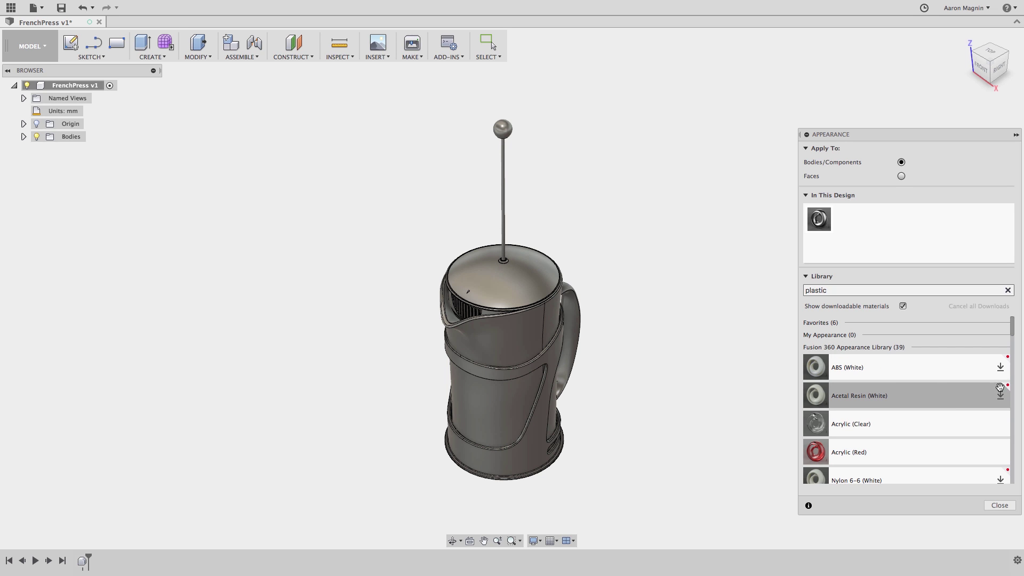
scroll(1001, 391, "down", 5)
scroll(907, 400, "down", 6)
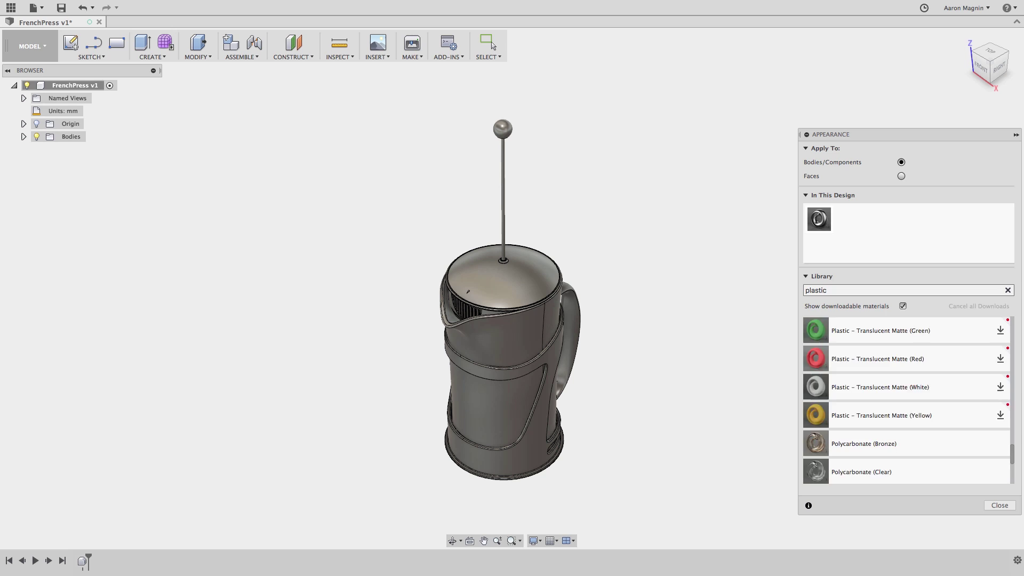
scroll(907, 401, "up", 5)
scroll(907, 400, "up", 4)
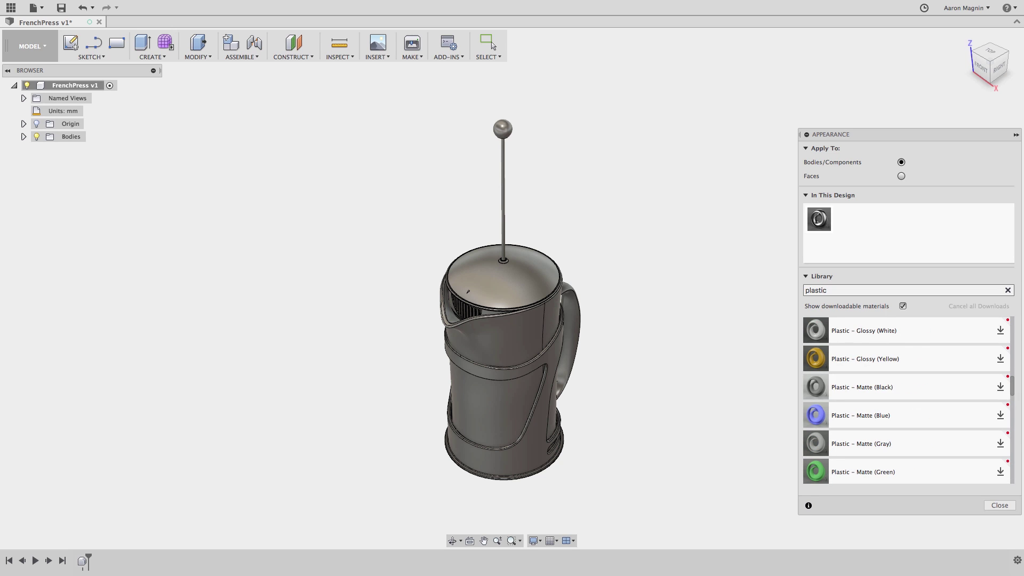
left_click(1001, 387)
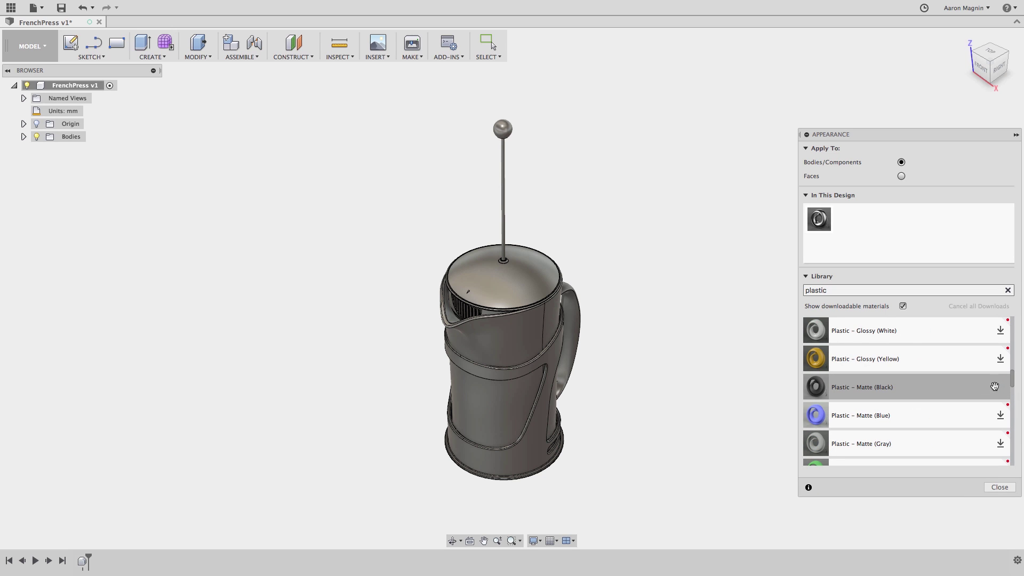
left_click_drag(995, 387, 516, 271)
left_click(999, 359)
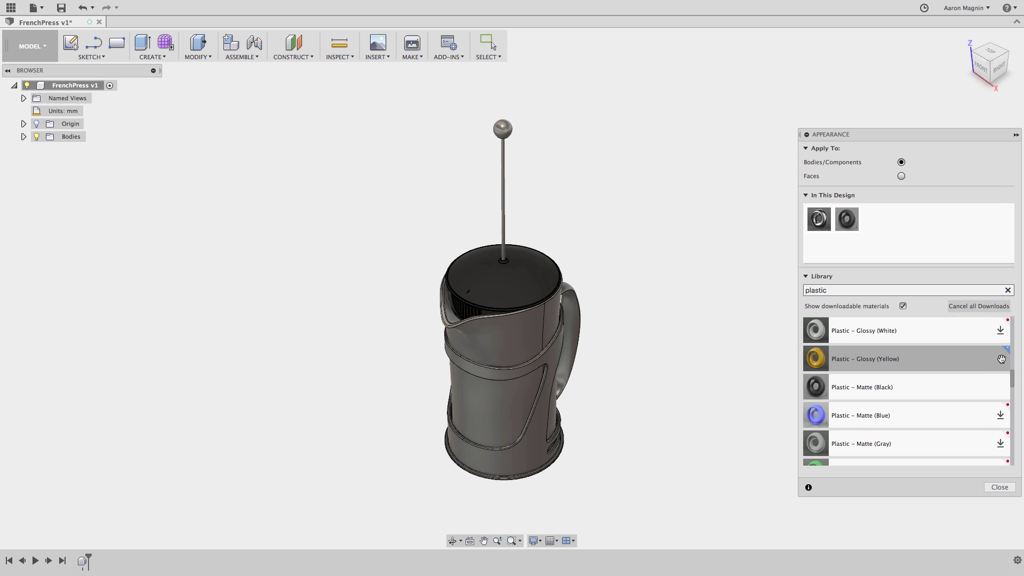
left_click_drag(999, 359, 538, 448)
Search 'glass' and make the carafe Glass (Clear)
left_click(811, 290)
type("glass")
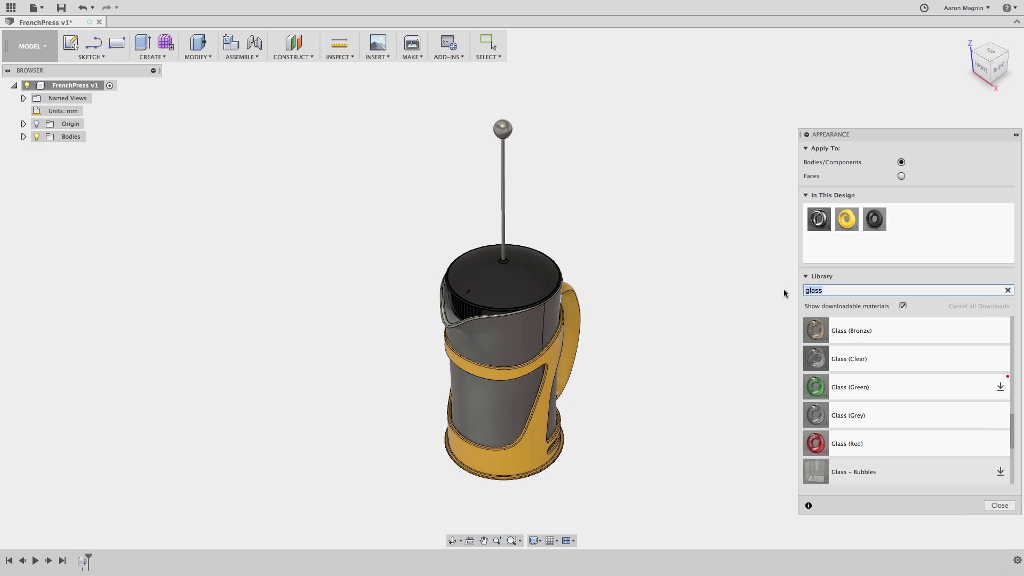
left_click_drag(849, 359, 530, 332)
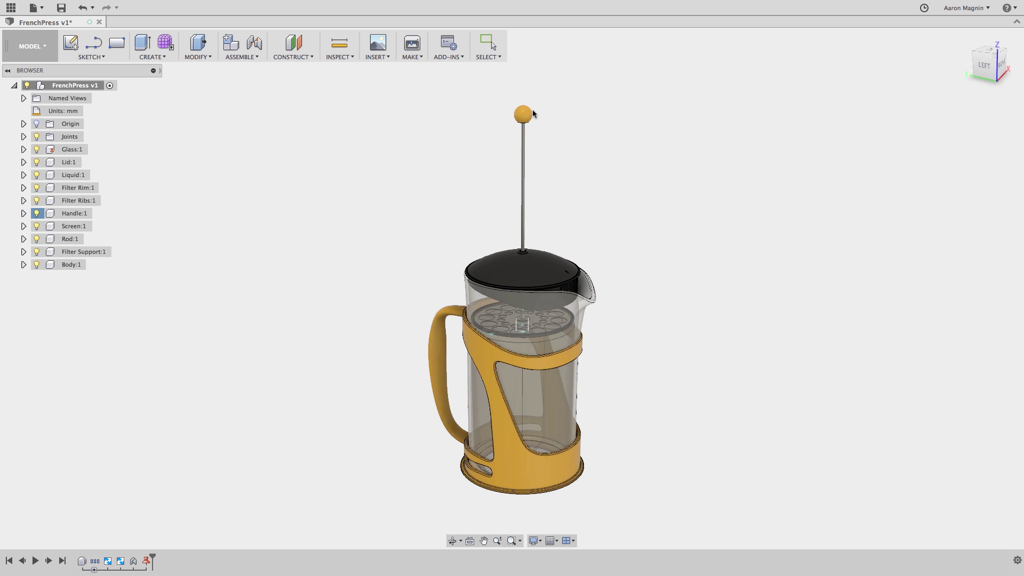
Slide the plunger down into the carafe and edit the Cyl3 joint limits
left_click_drag(533, 113, 507, 244)
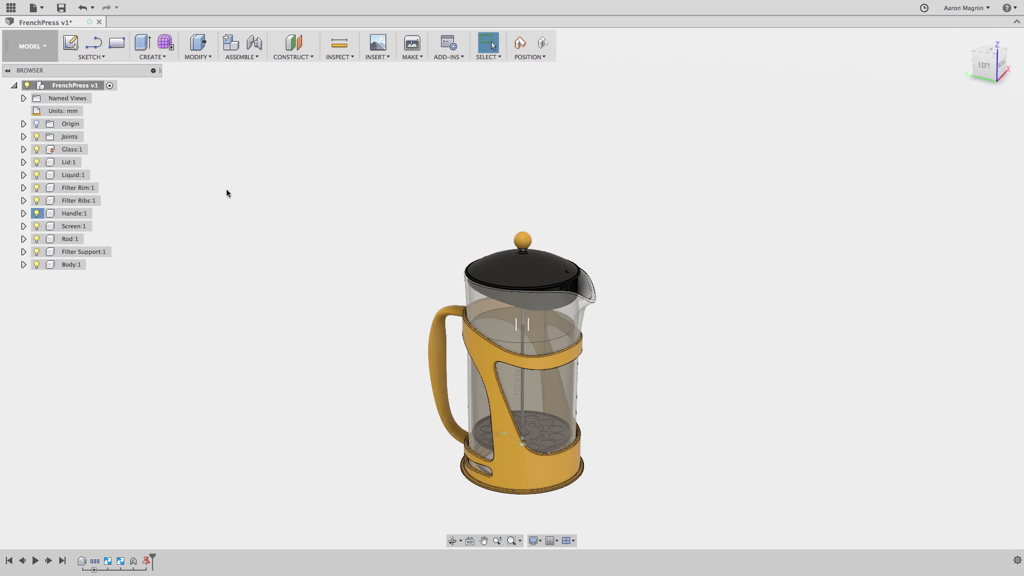
left_click(24, 137)
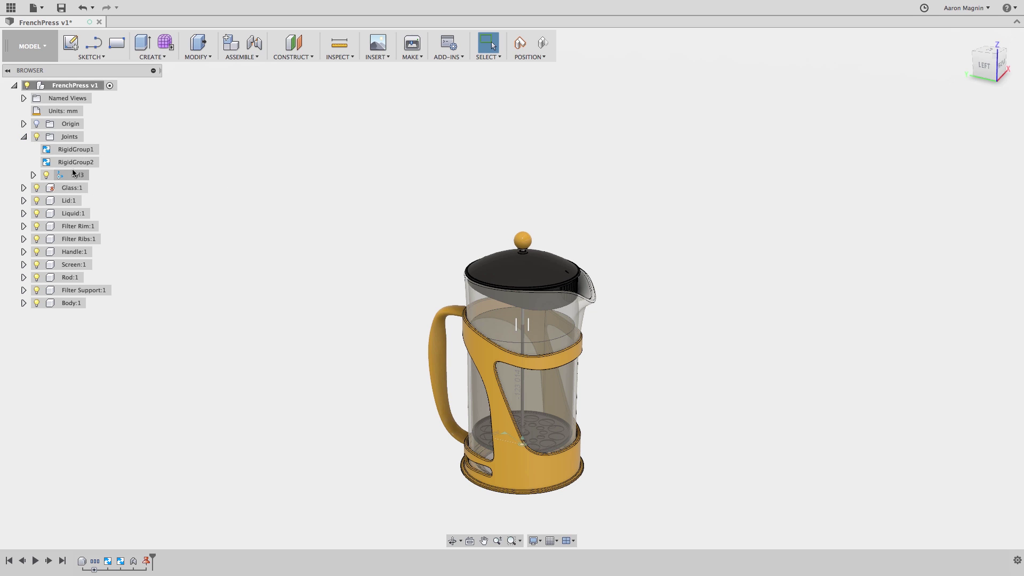
right_click(76, 176)
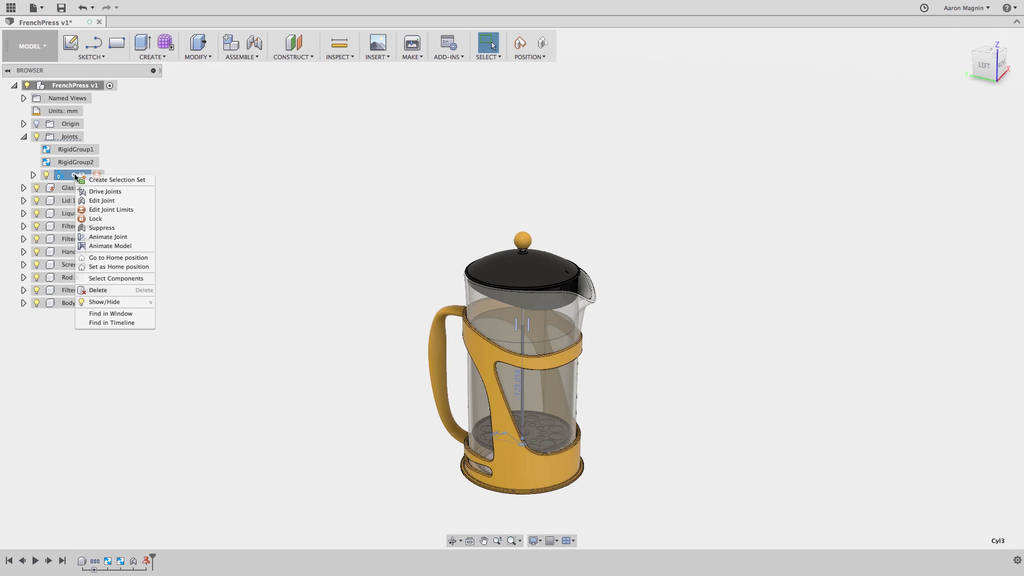
left_click(109, 210)
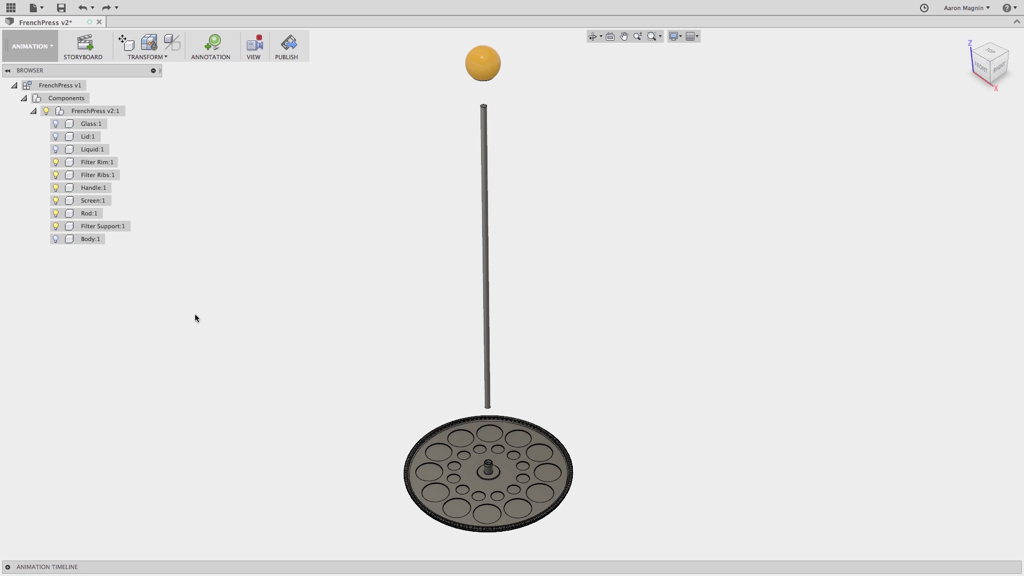
Show the animation timeline and drag the playhead back to the assembled press
left_click(8, 567)
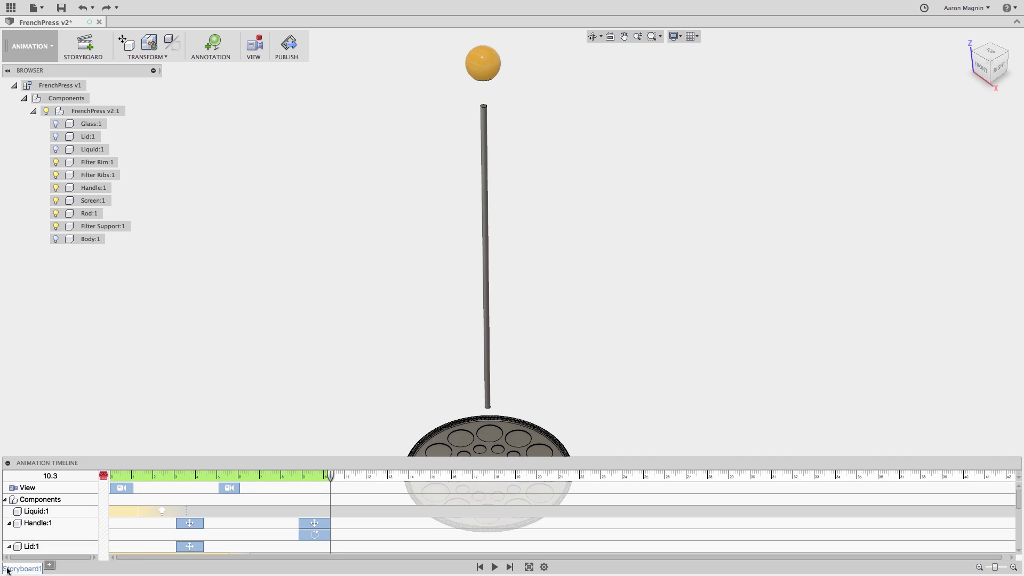
left_click_drag(331, 476, 135, 480)
Switch to the Render workspace and start an in-canvas render
left_click(51, 47)
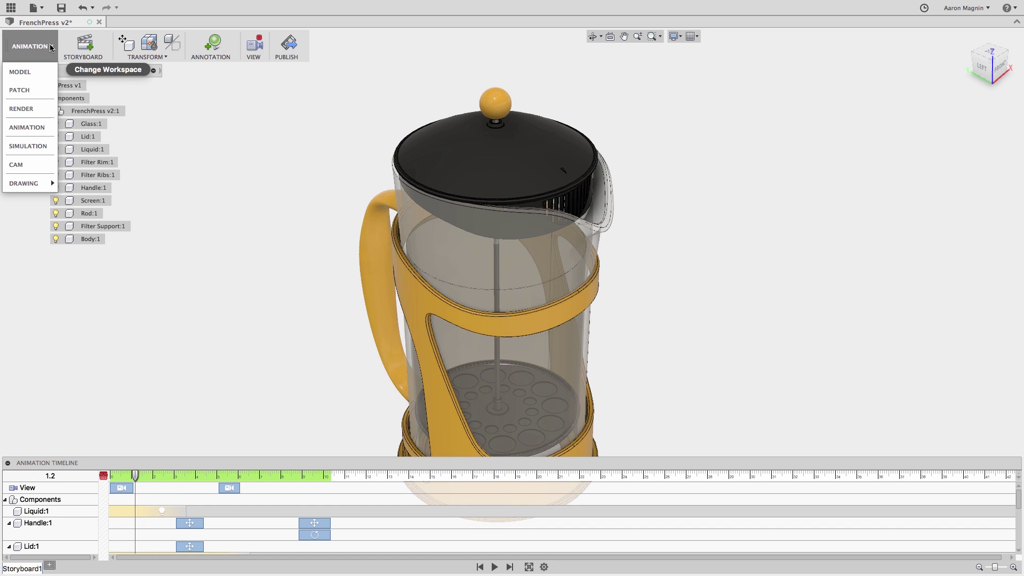
left_click(31, 109)
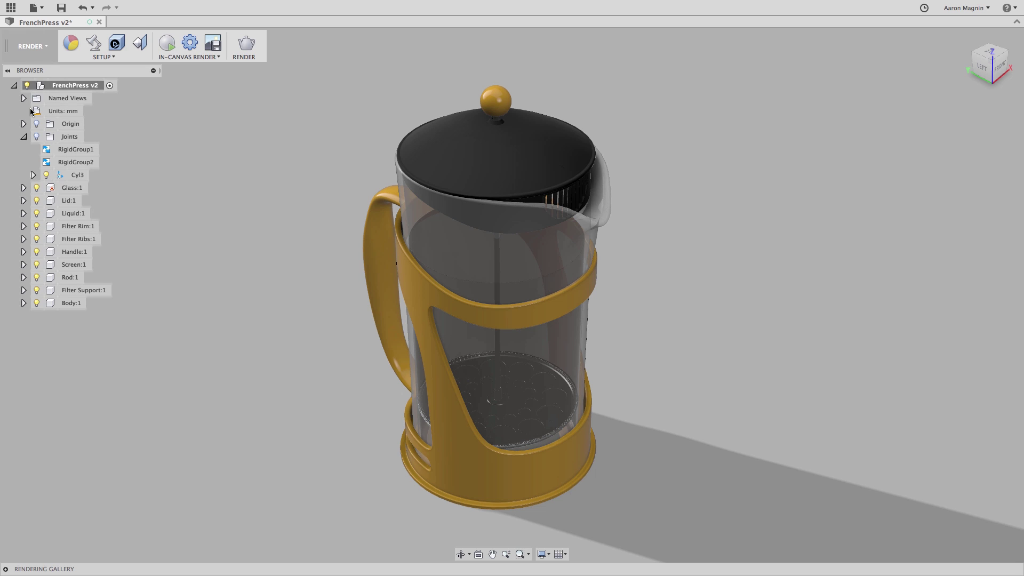
left_click(175, 43)
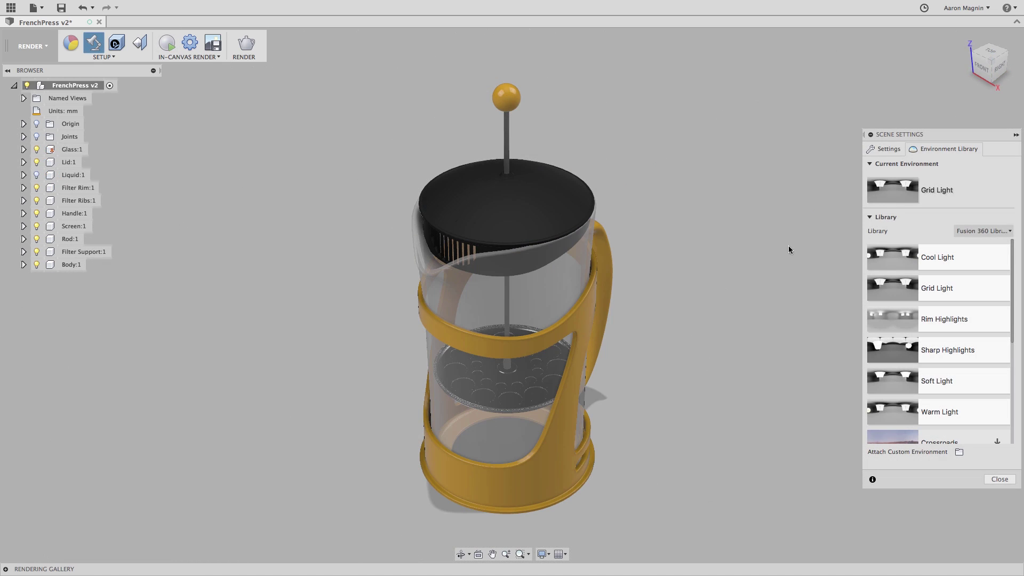
Enable flattened ground, reflections, environment background and depth of field focused on the lid, then re-render
left_click(887, 149)
left_click(932, 279)
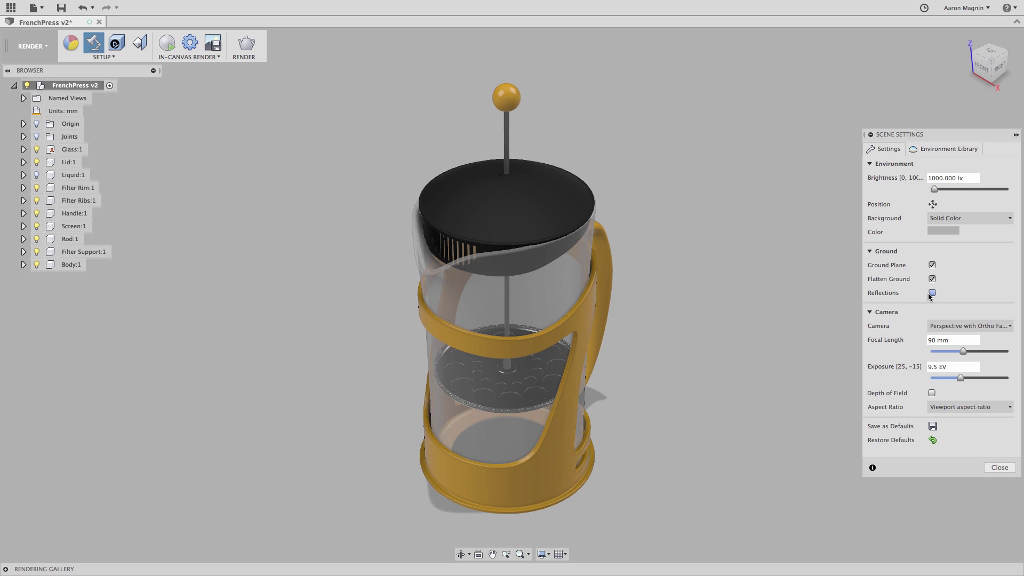
left_click(933, 293)
left_click(961, 219)
left_click(955, 231)
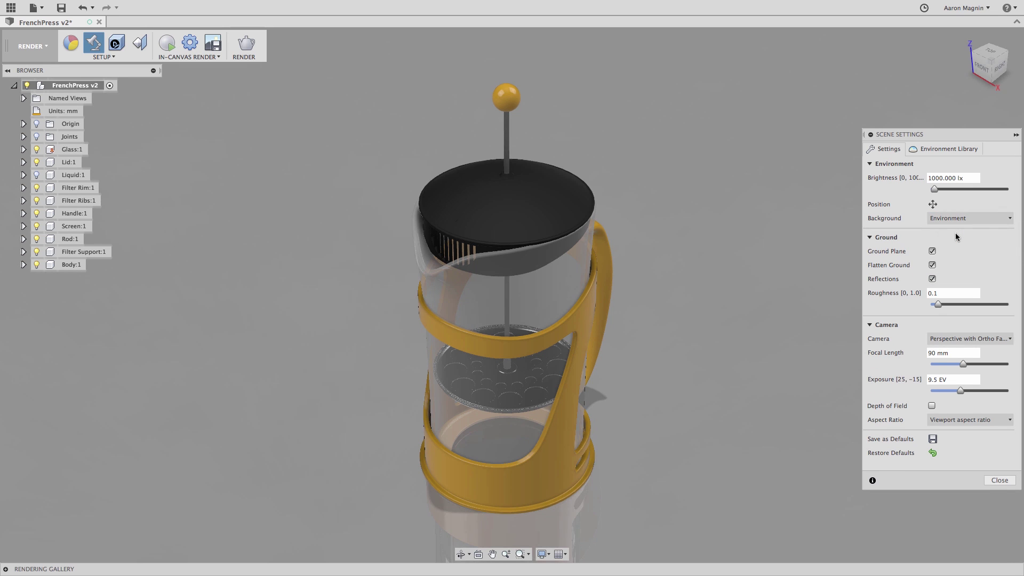
left_click(932, 406)
left_click(457, 269)
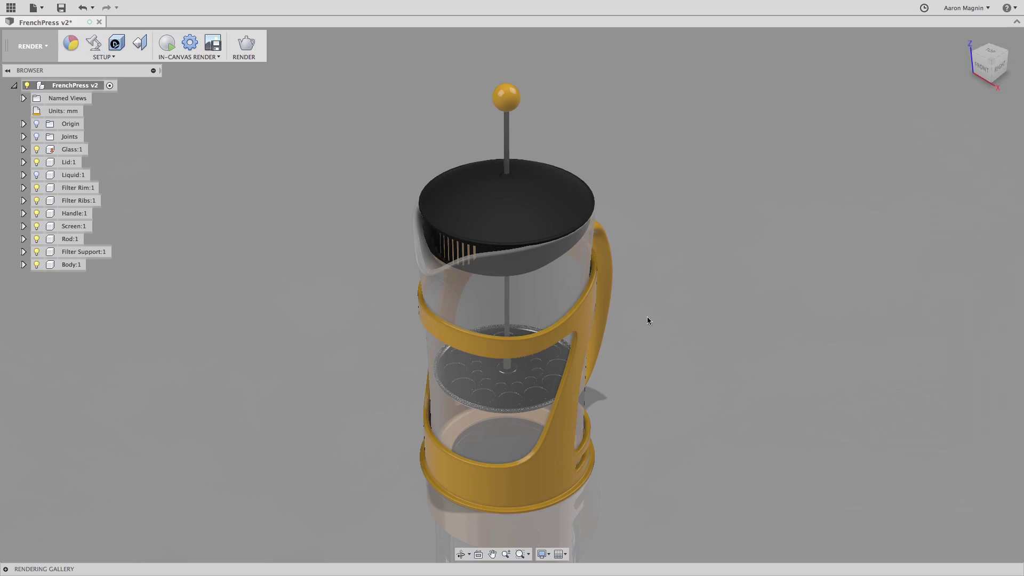
left_click(166, 42)
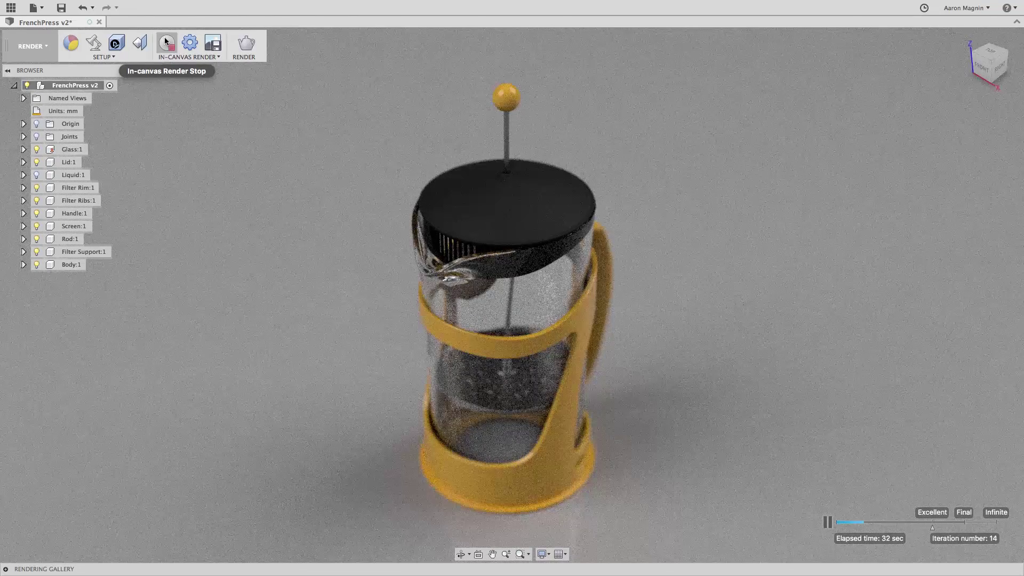
Stop the in-canvas render and submit a Final-quality 1920 × 1003 PNG cloud render
left_click(165, 41)
left_click(245, 42)
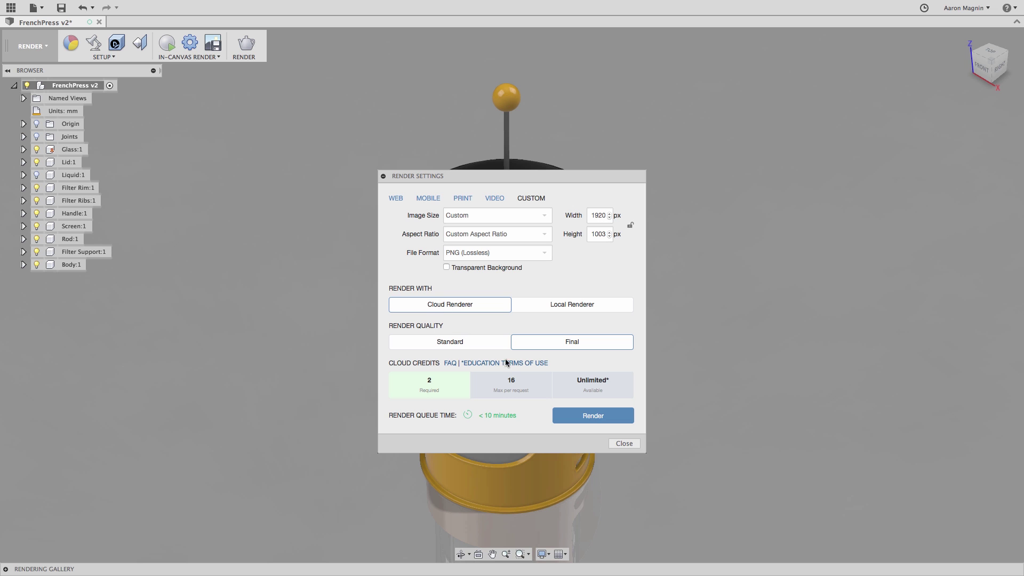
left_click(598, 416)
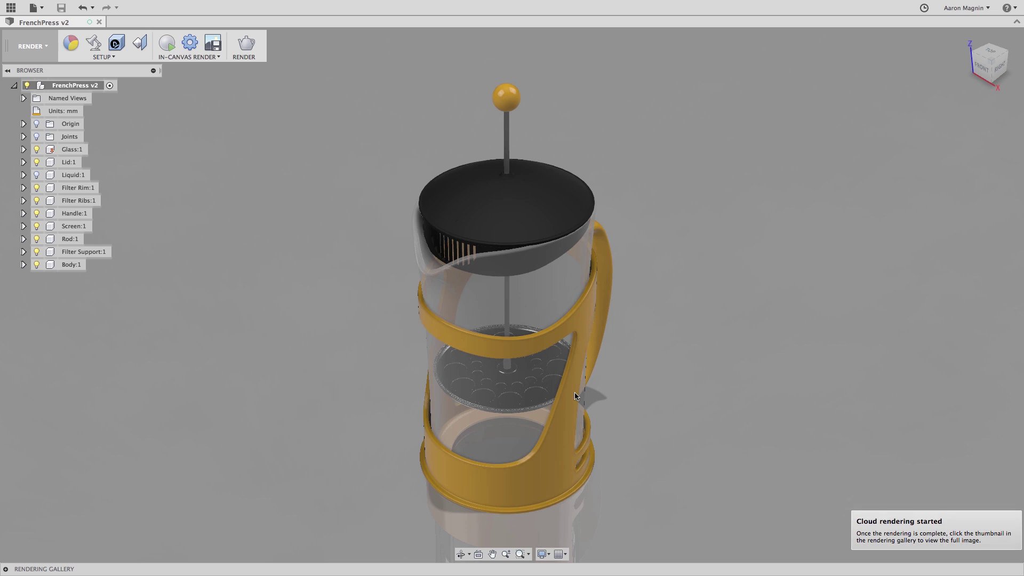
Create a Static Stress study in Simulation and display Von Mises stress results
left_click(32, 47)
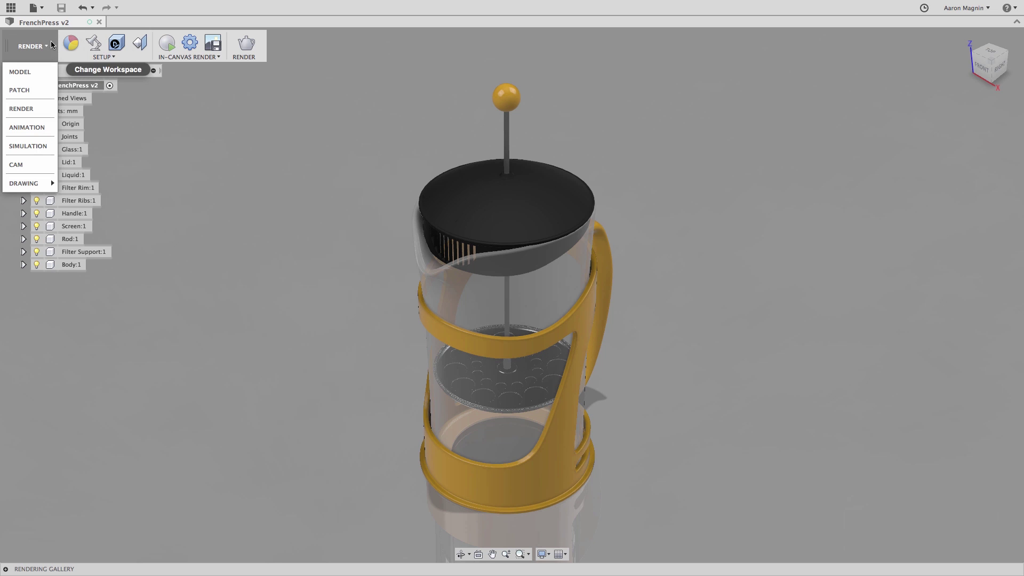
left_click(32, 149)
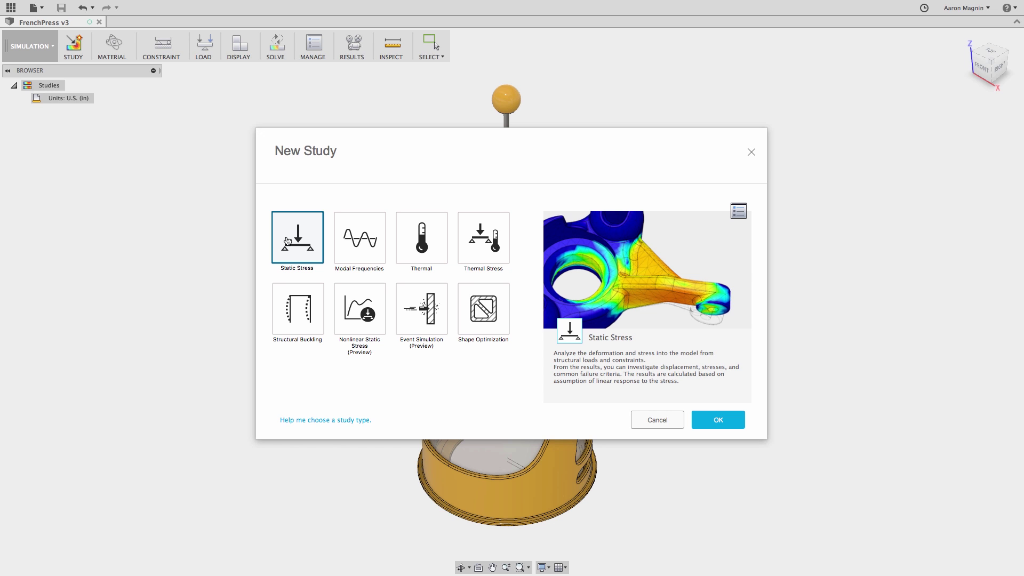
left_click(718, 421)
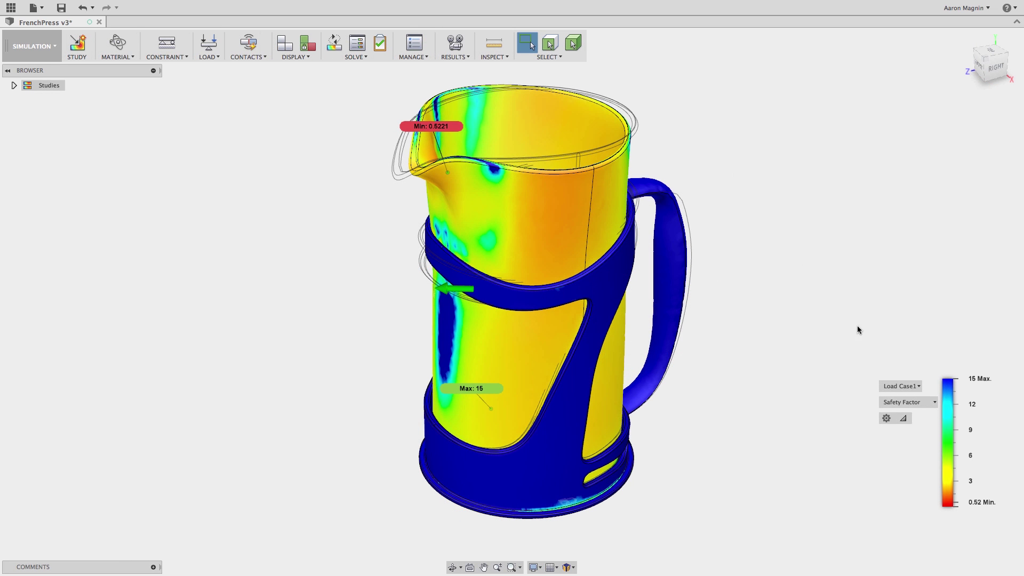
left_click(900, 403)
left_click(896, 426)
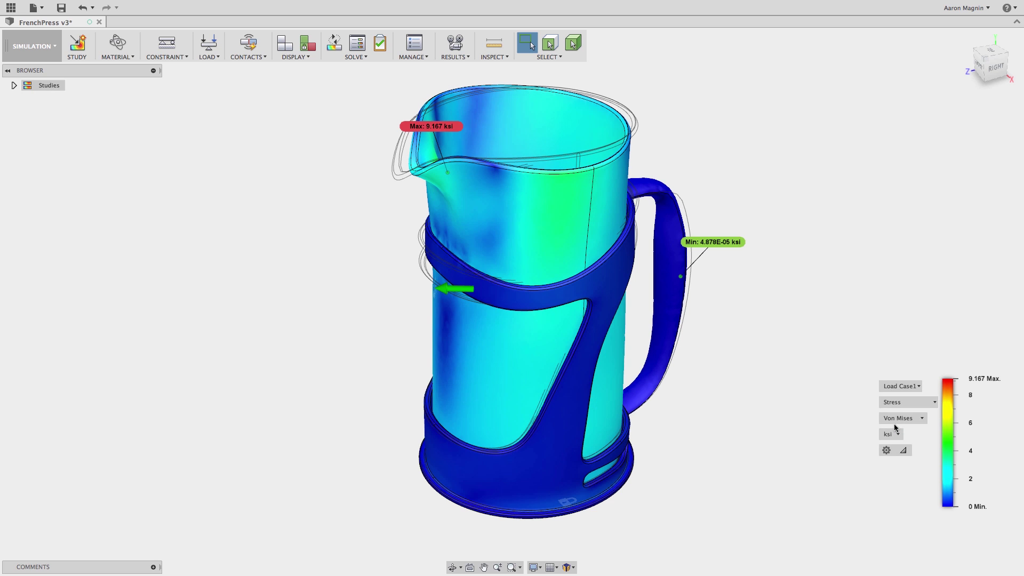
mouse_move(940, 507)
left_mouse_down()
mouse_move(933, 487)
mouse_move(941, 507)
left_mouse_up()
Show total displacement results and play them as a two-way animation
left_click(907, 402)
left_click(909, 439)
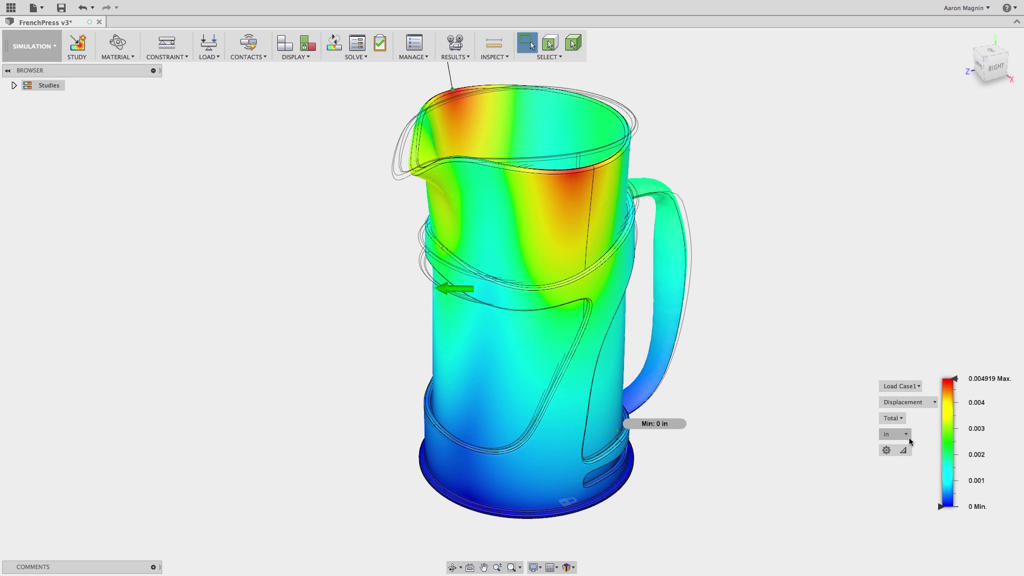
left_click(455, 43)
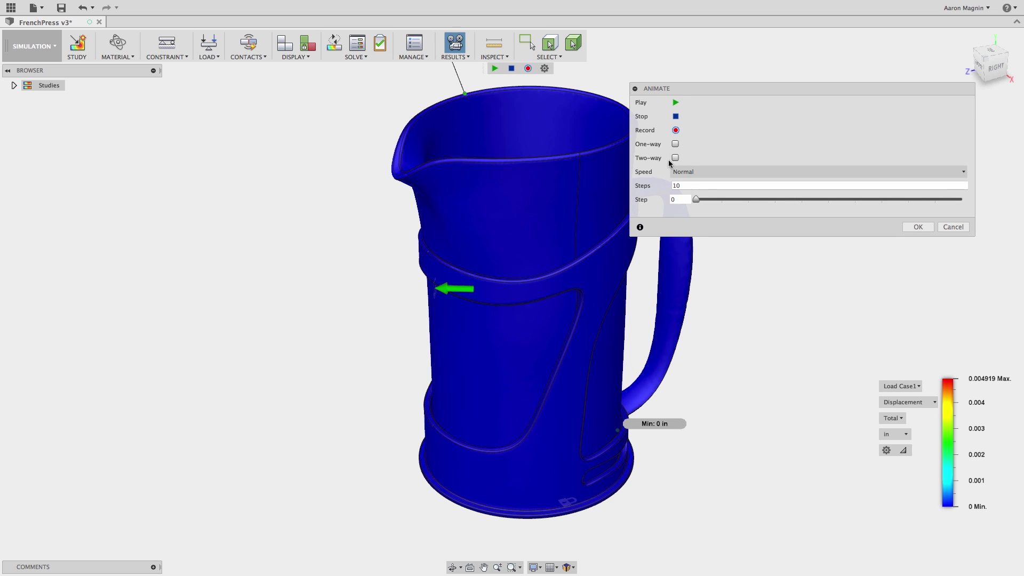
left_click(676, 158)
left_click(676, 103)
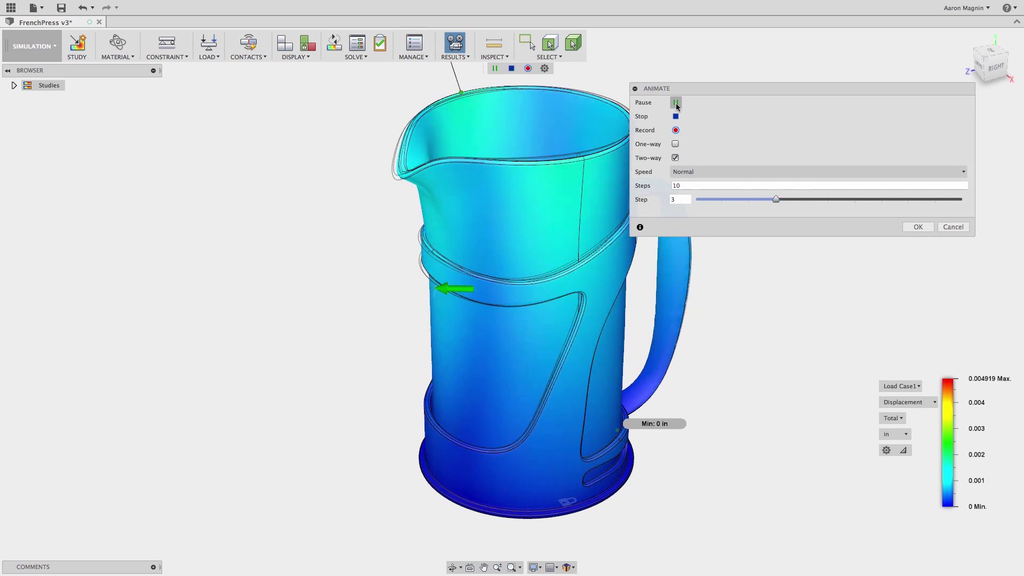
Close the results animation, return to Model, replay the timeline and open the Data Panel
left_click(915, 227)
left_click(55, 47)
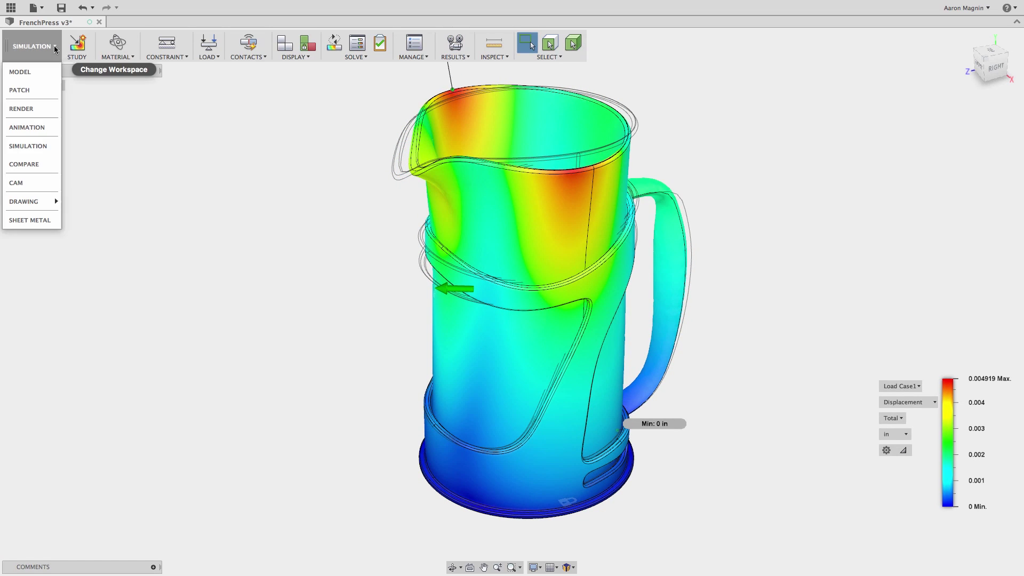
left_click(45, 72)
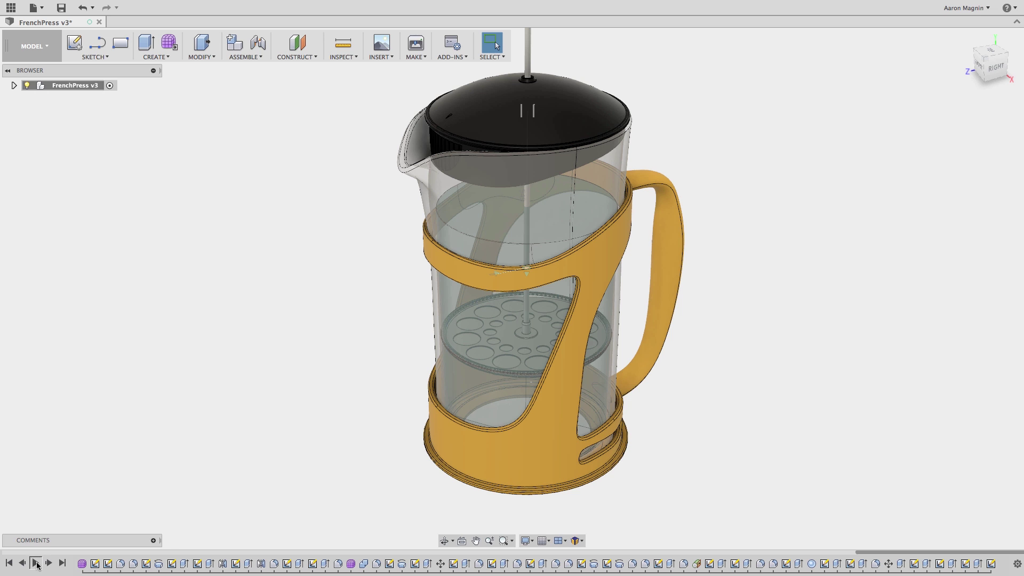
left_click(36, 563)
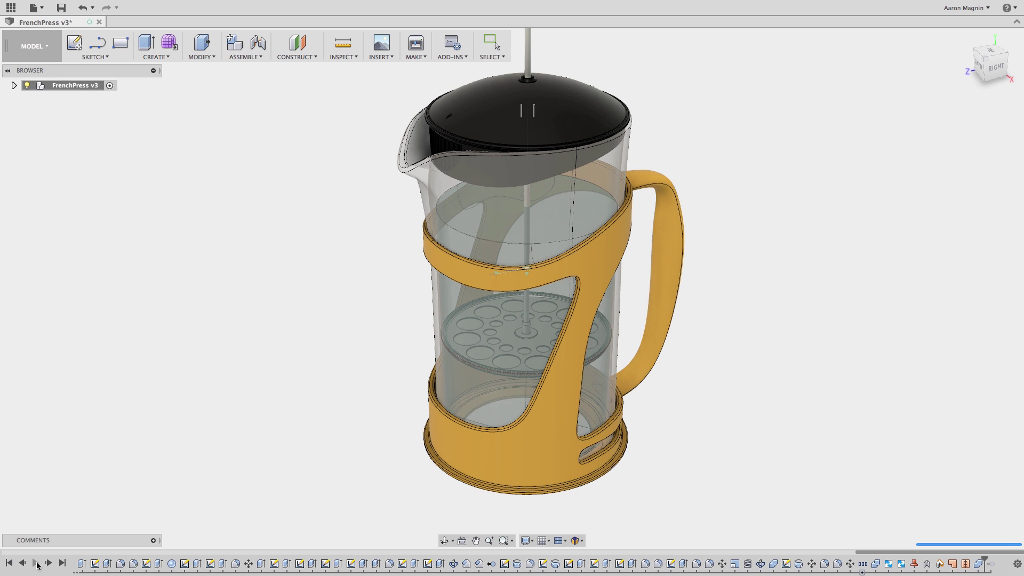
left_click(10, 8)
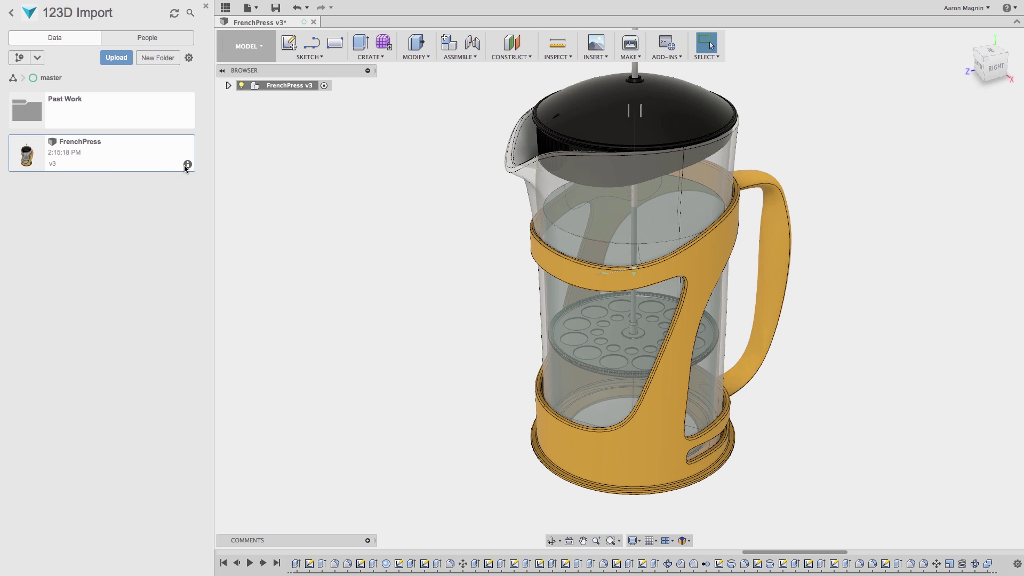
Display the FrenchPress design's version list showing v2 and v1
mouse_move(185, 166)
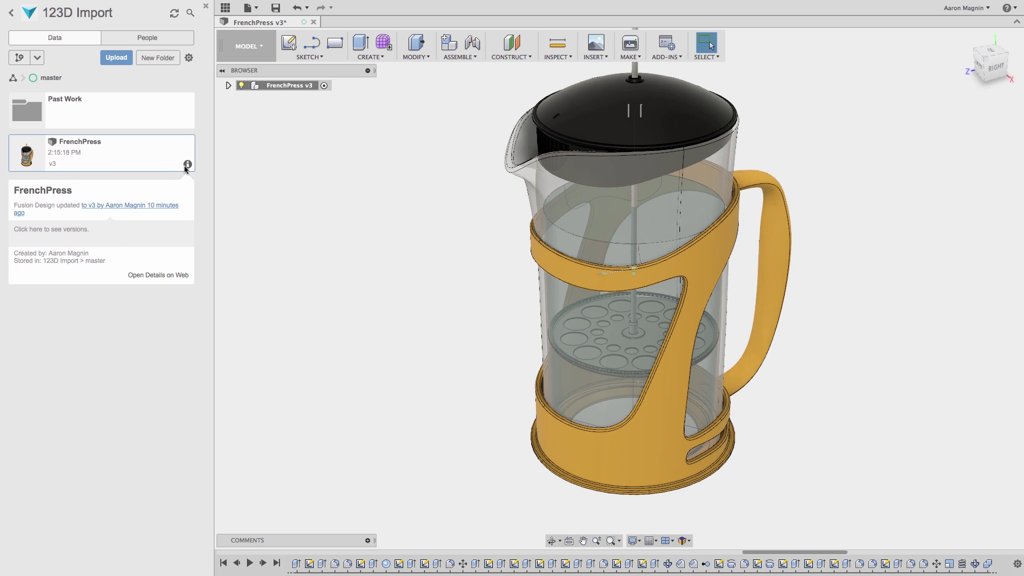
left_click(67, 240)
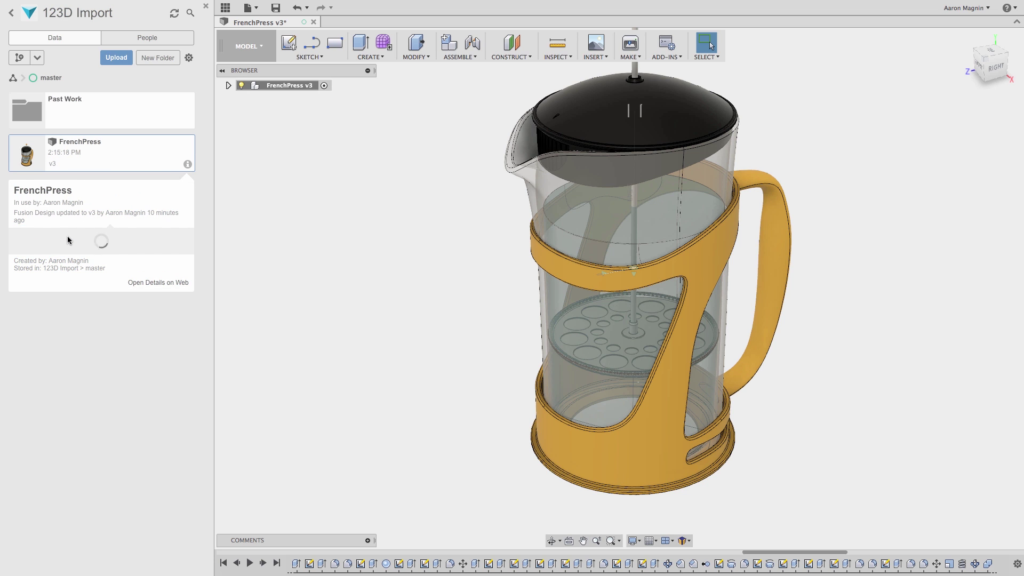
Open the FrenchPress details on the web and orbit the model to show the handle
mouse_move(67, 243)
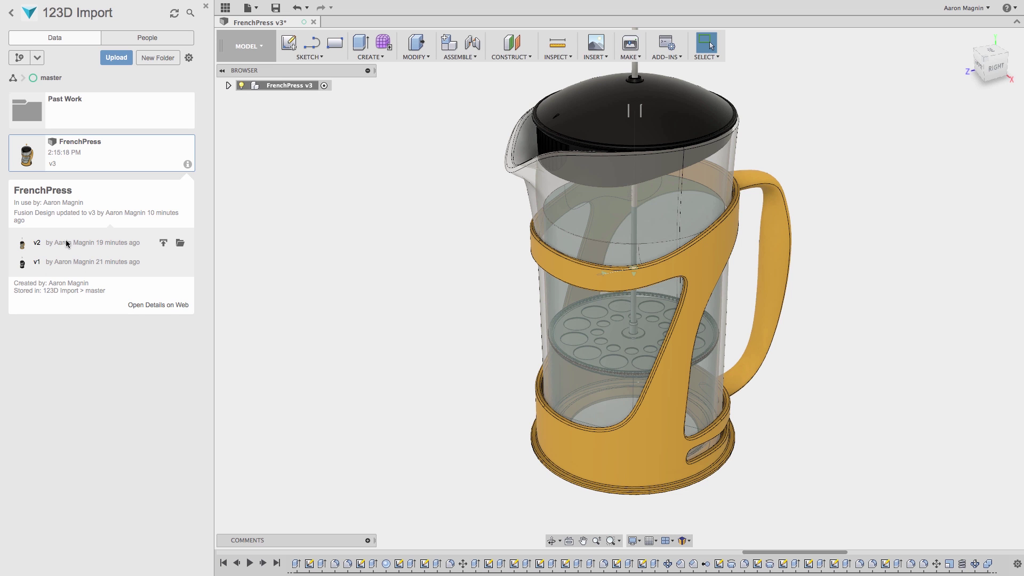
mouse_move(62, 262)
left_click(150, 303)
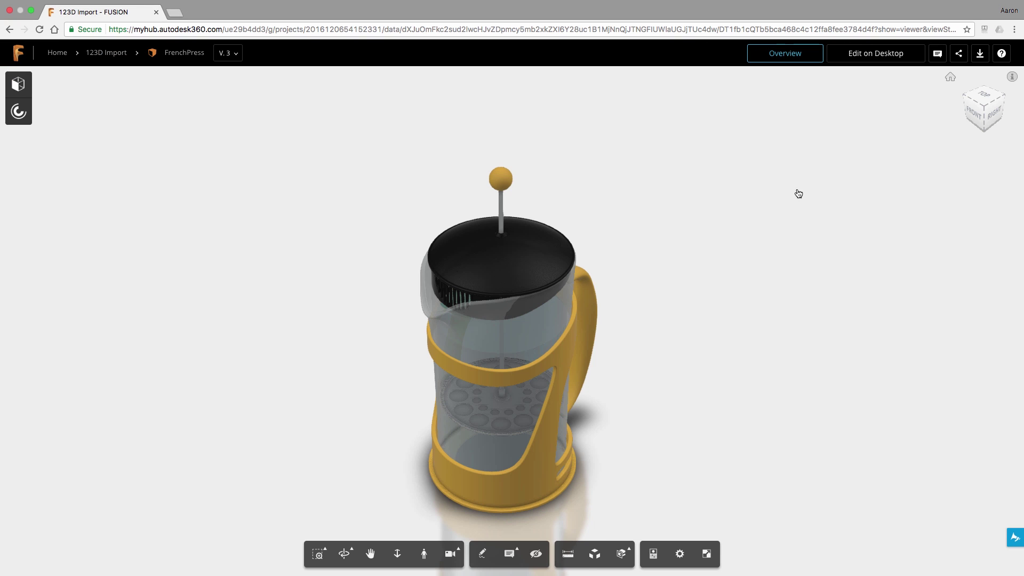
left_click_drag(799, 194, 670, 222)
Post a markup comment: an arrow at the handle with the note 'Does the yellow color work?'
left_click(938, 53)
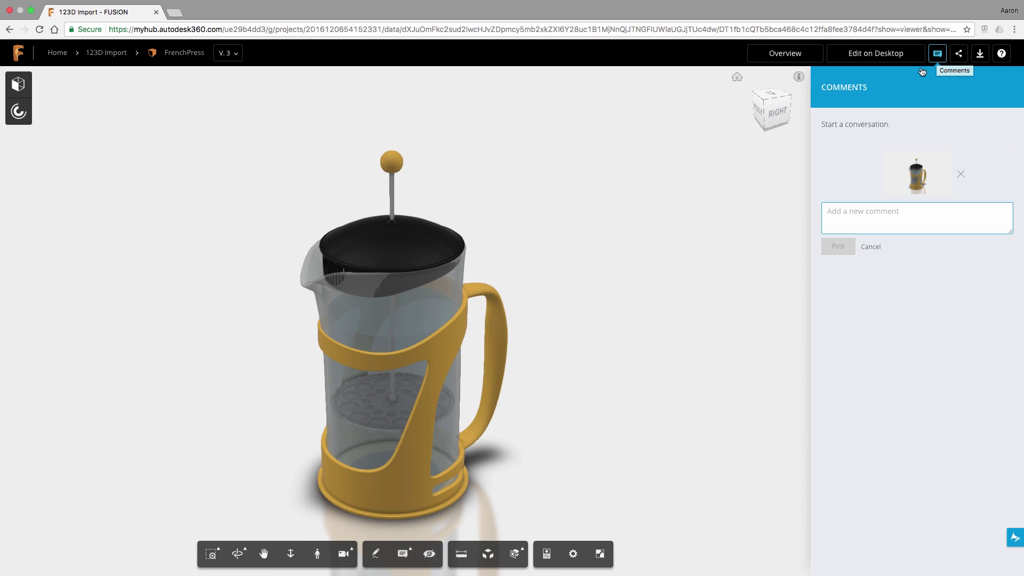
left_click(375, 554)
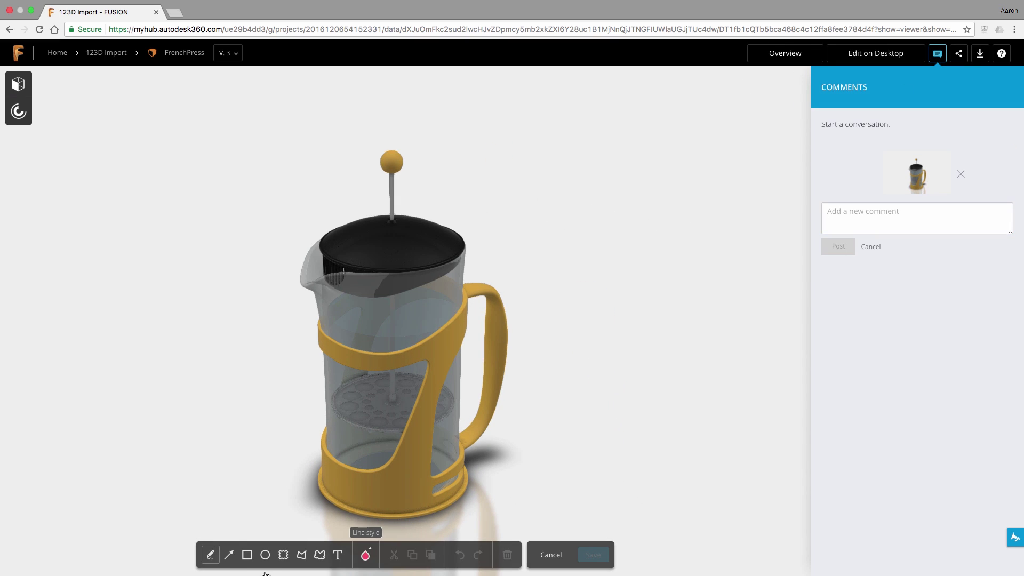
left_click_drag(617, 229, 512, 295)
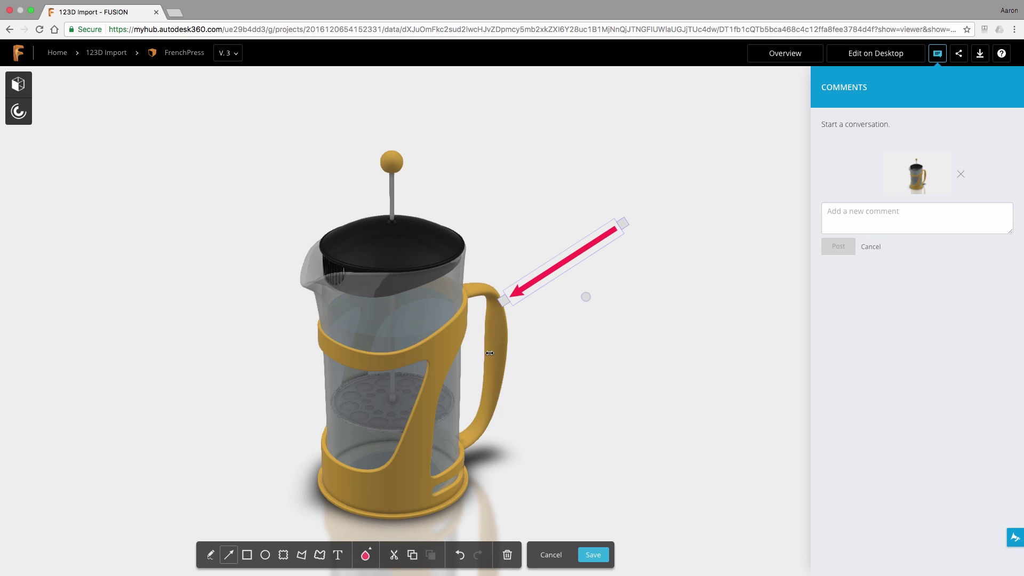
left_click(337, 555)
left_click(645, 222)
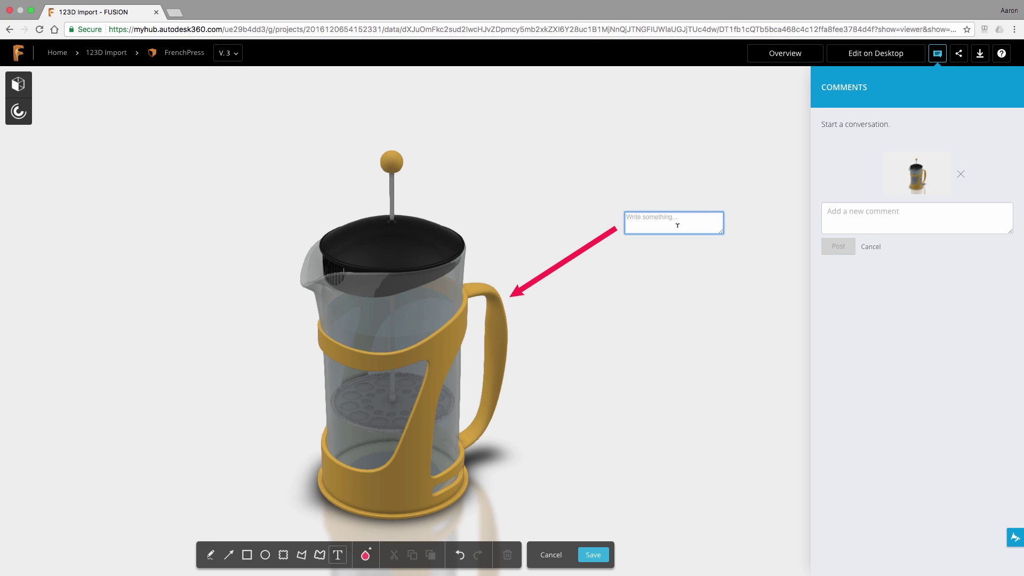
type("Does the yellow color work?")
left_click(618, 473)
left_click(591, 555)
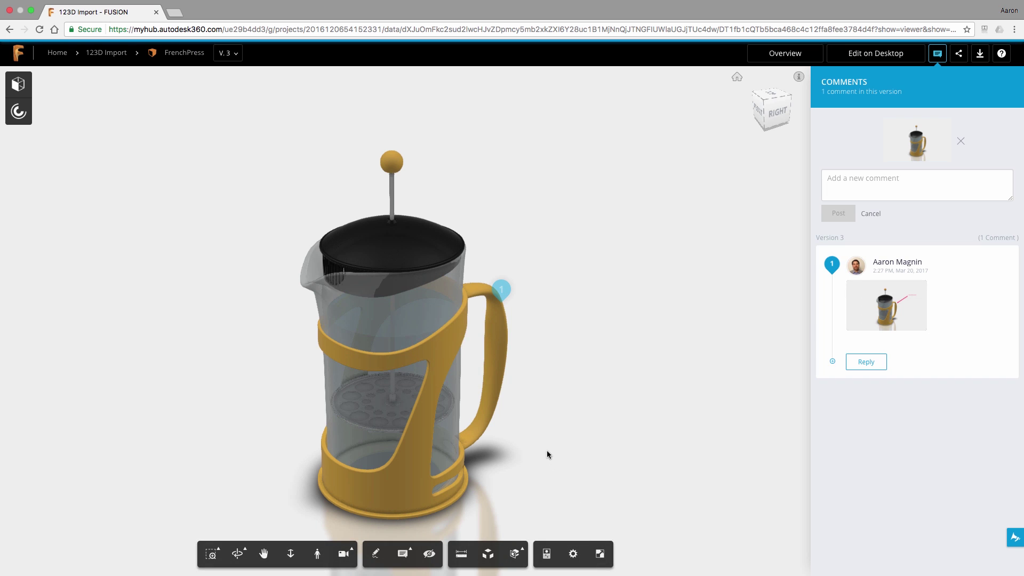